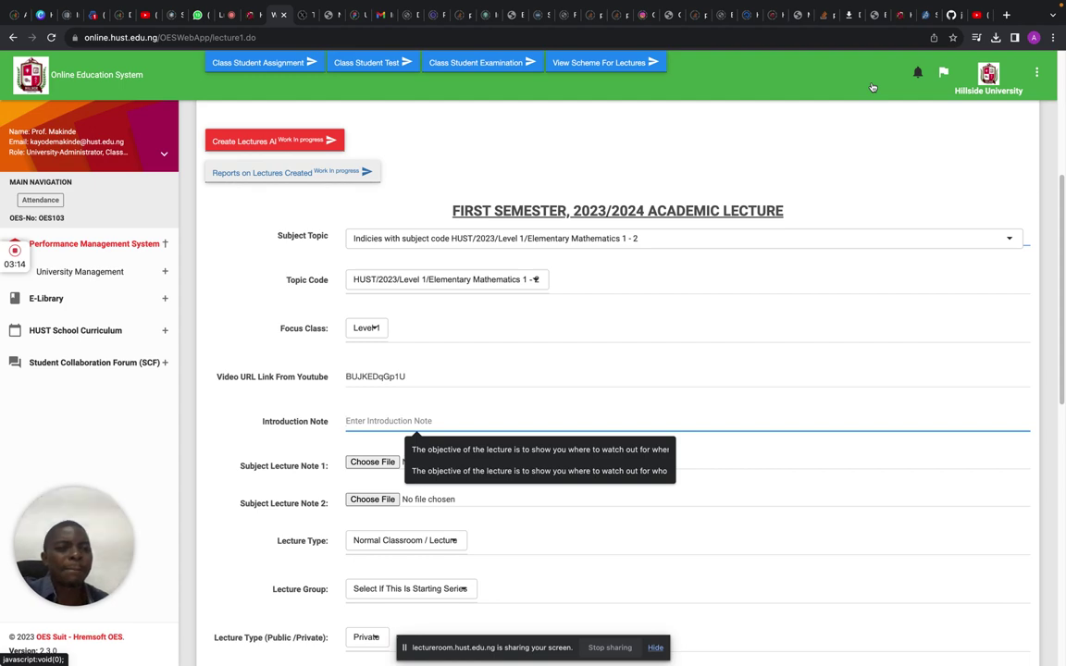
Find the MTH 101 Elementary Mathematics I learning outcomes in the Engineering-Technology CCMAS PDF and highlight the first outcome.
click(874, 14)
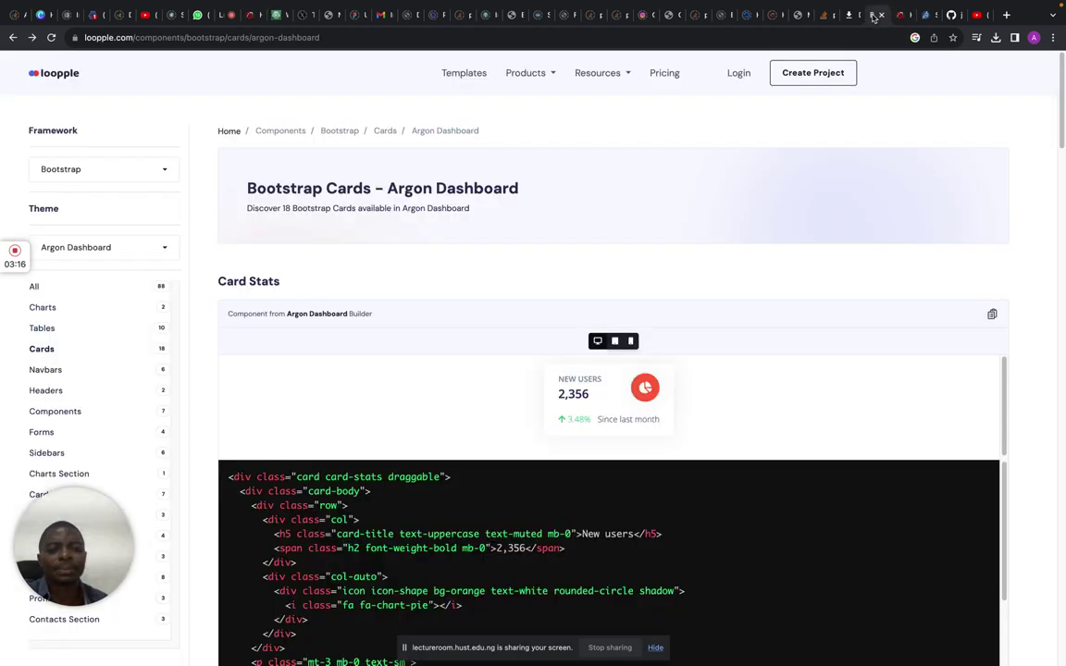
click(794, 14)
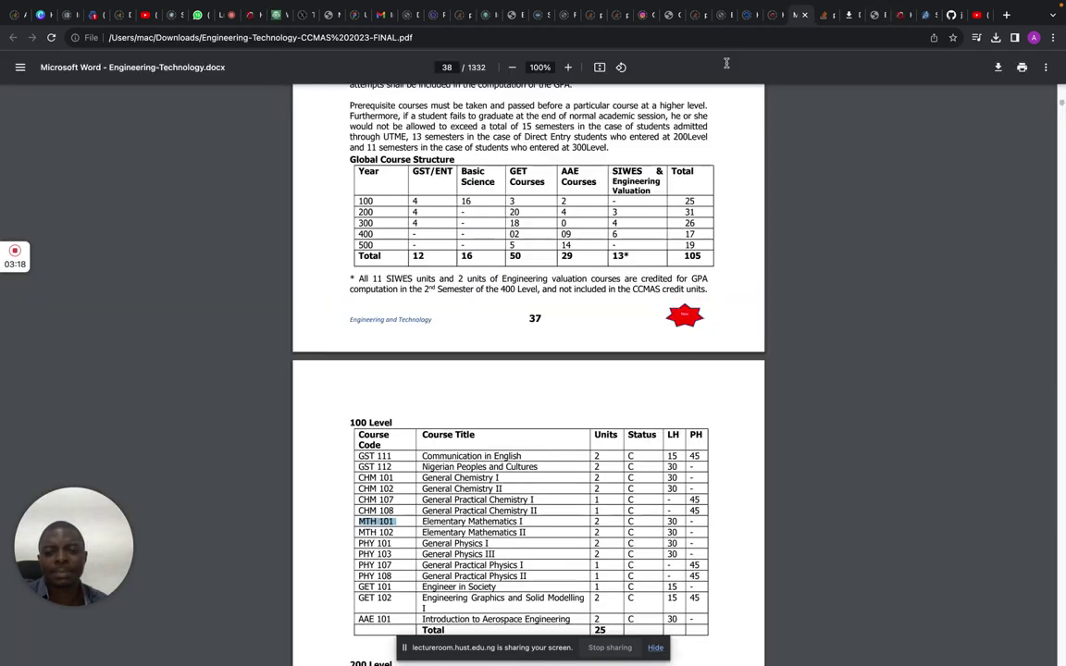
scroll(562, 537, down, 10)
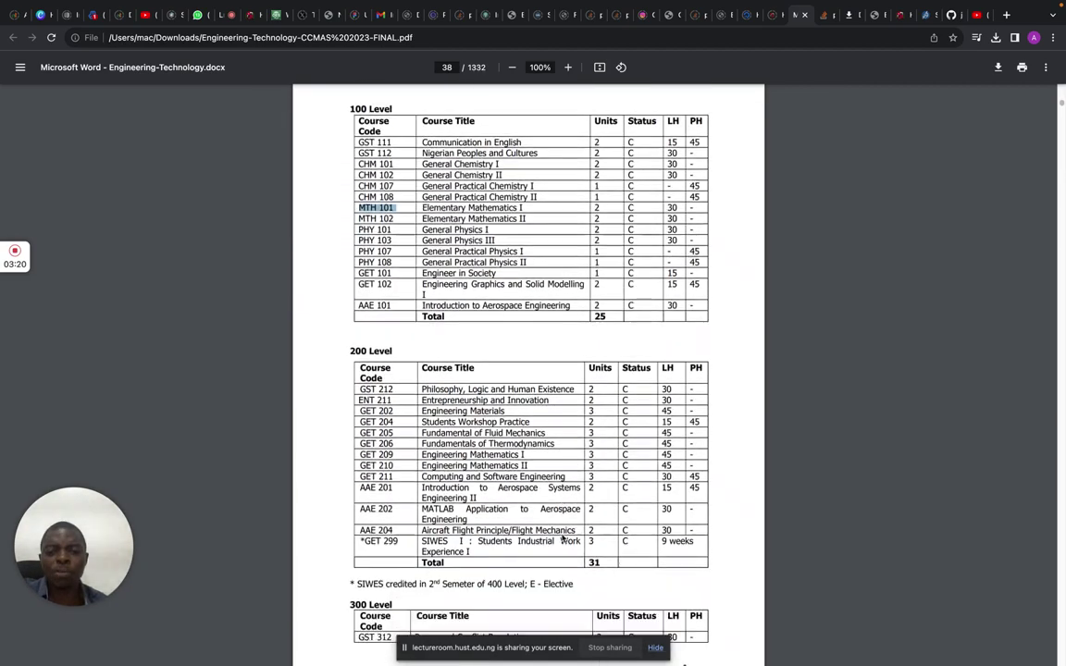
scroll(561, 538, down, 20)
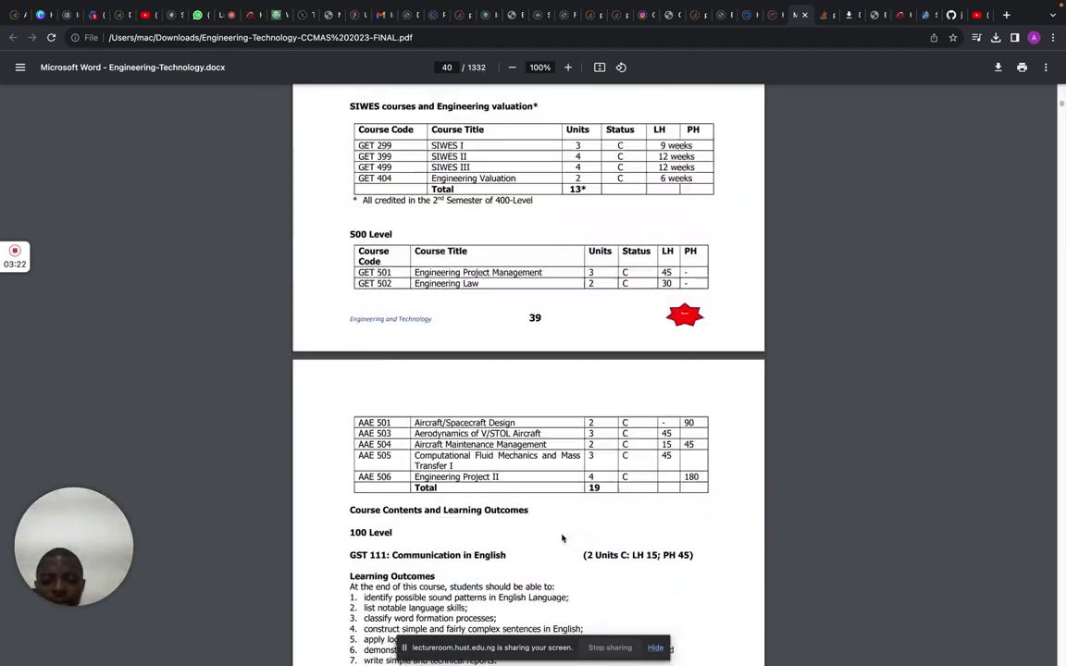
scroll(562, 538, down, 12)
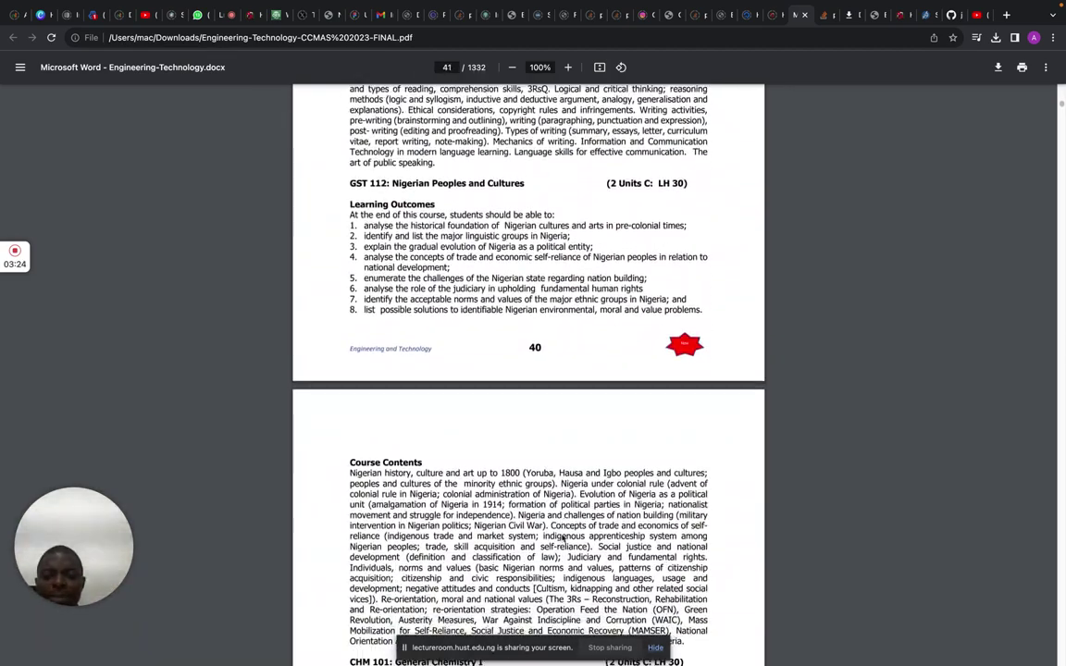
scroll(562, 538, down, 5)
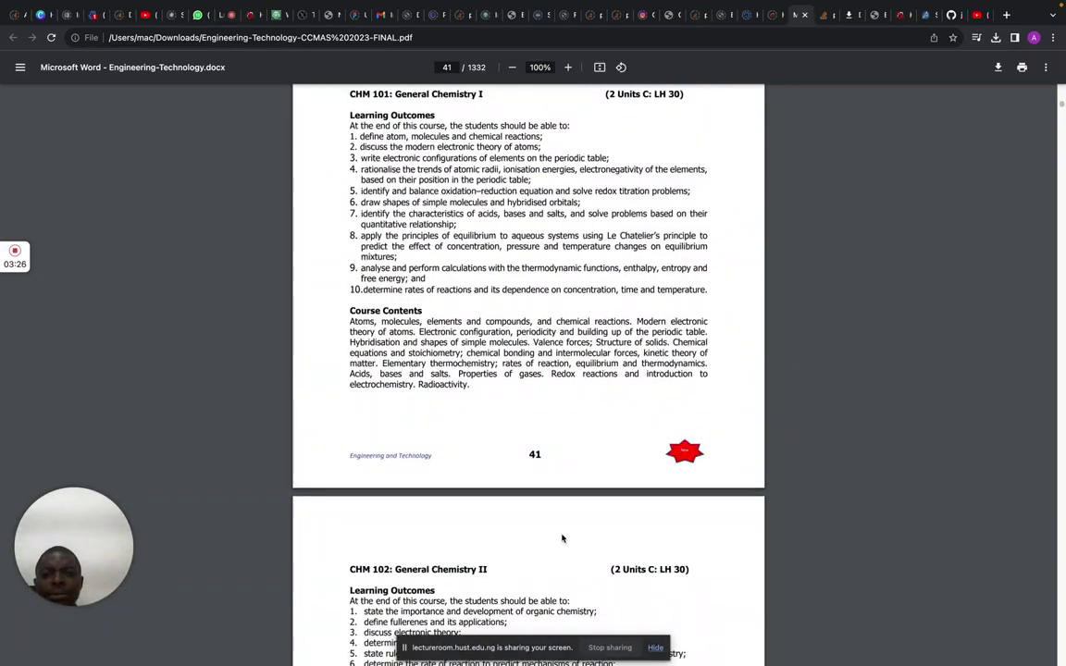
scroll(562, 537, down, 20)
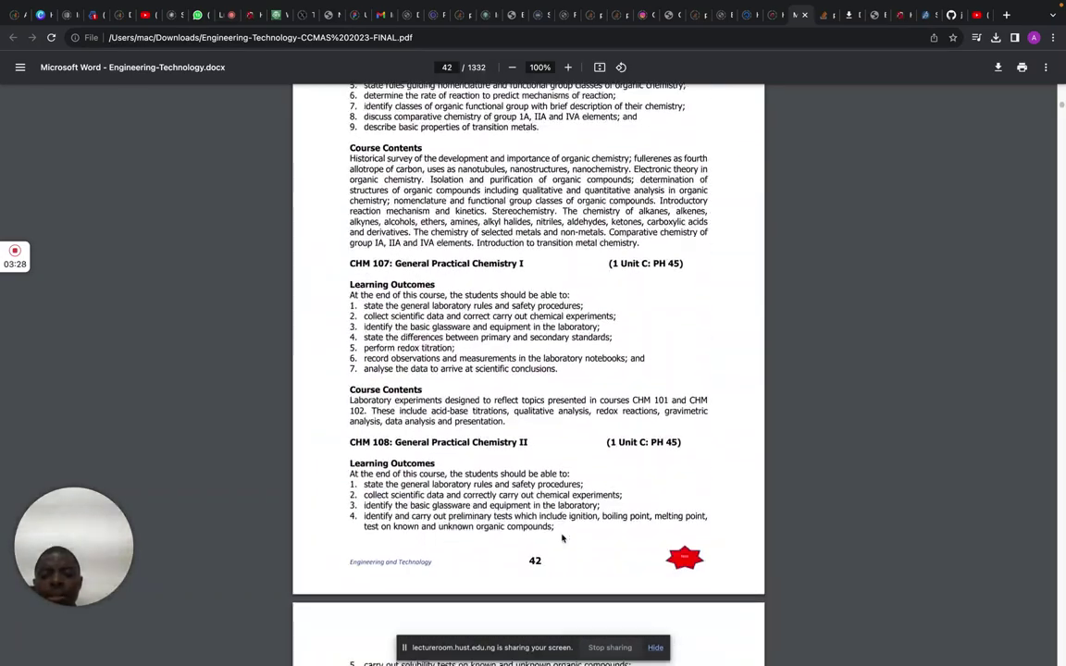
scroll(561, 537, down, 11)
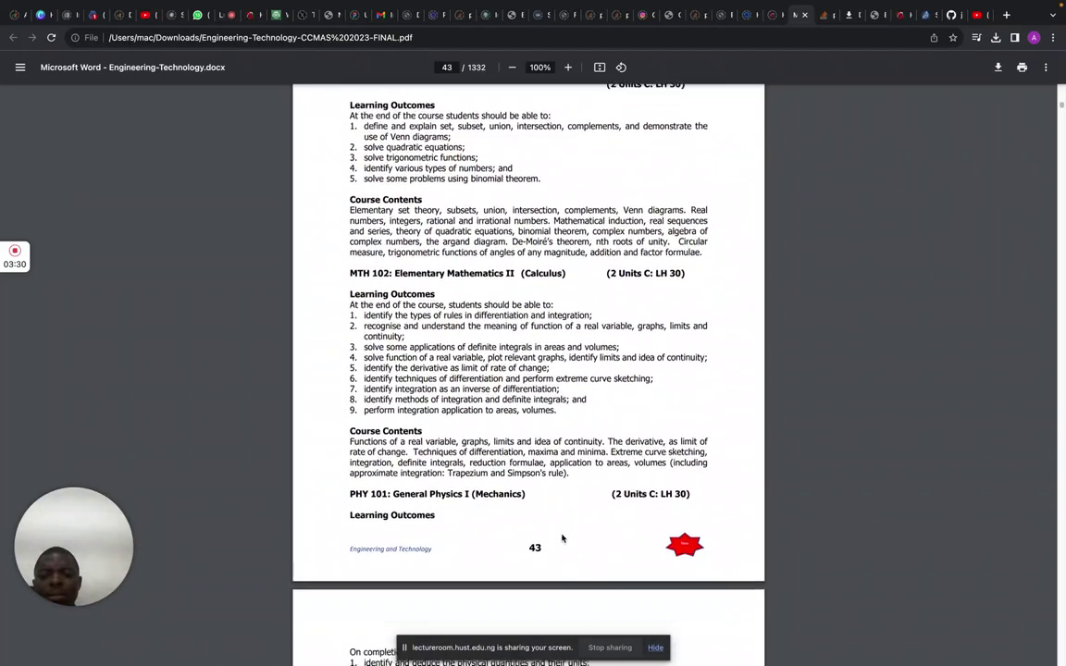
scroll(561, 538, down, 3)
scroll(552, 471, up, 8)
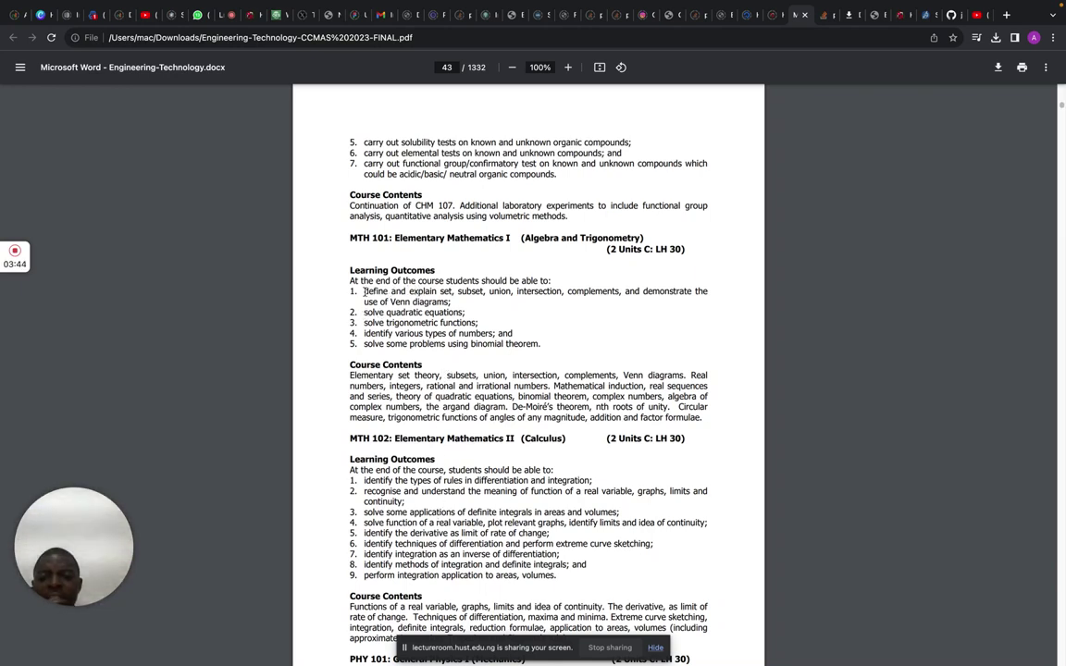
drag(364, 292, 454, 303)
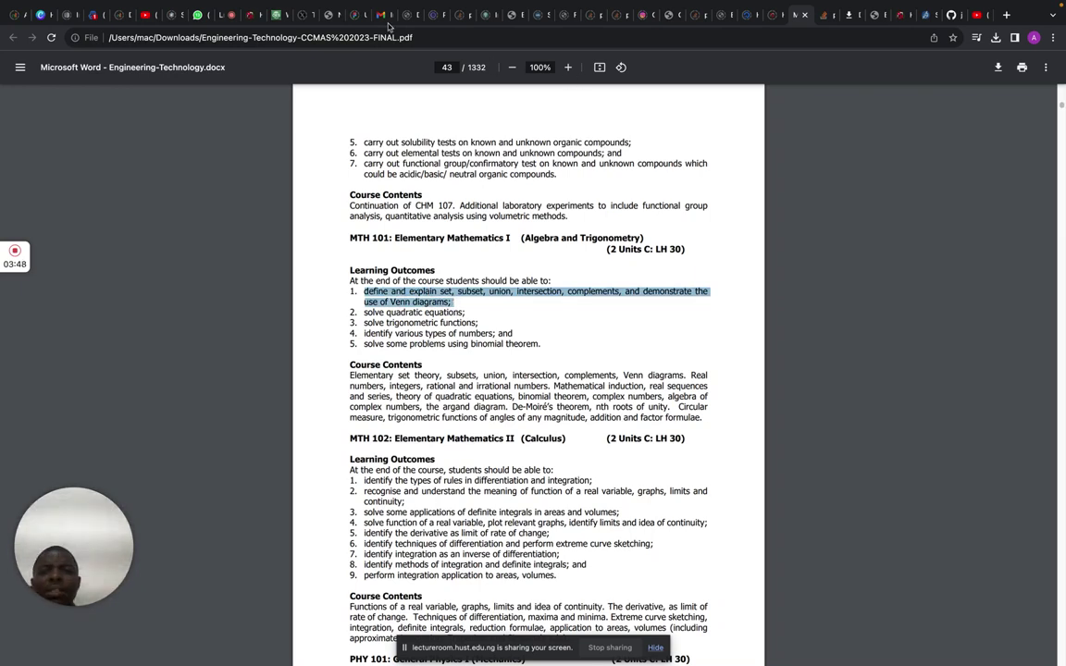
In the online lecture form, enter the introduction note "The objective of this lecture is to be able to solve problems relating to indicies.".
mouse_move(204, 22)
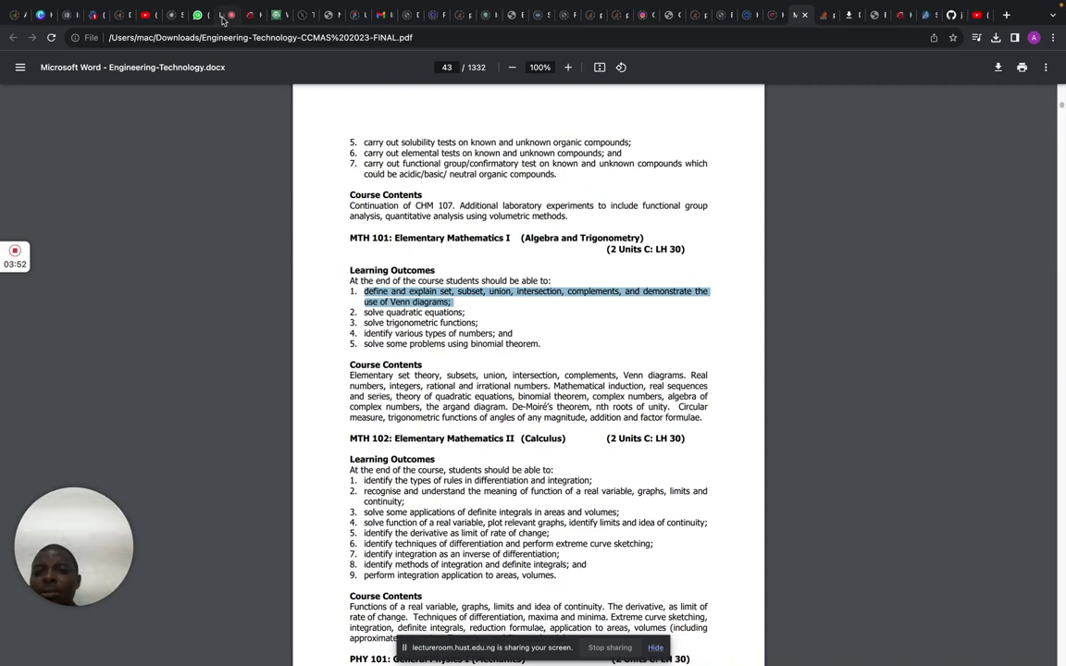
click(274, 15)
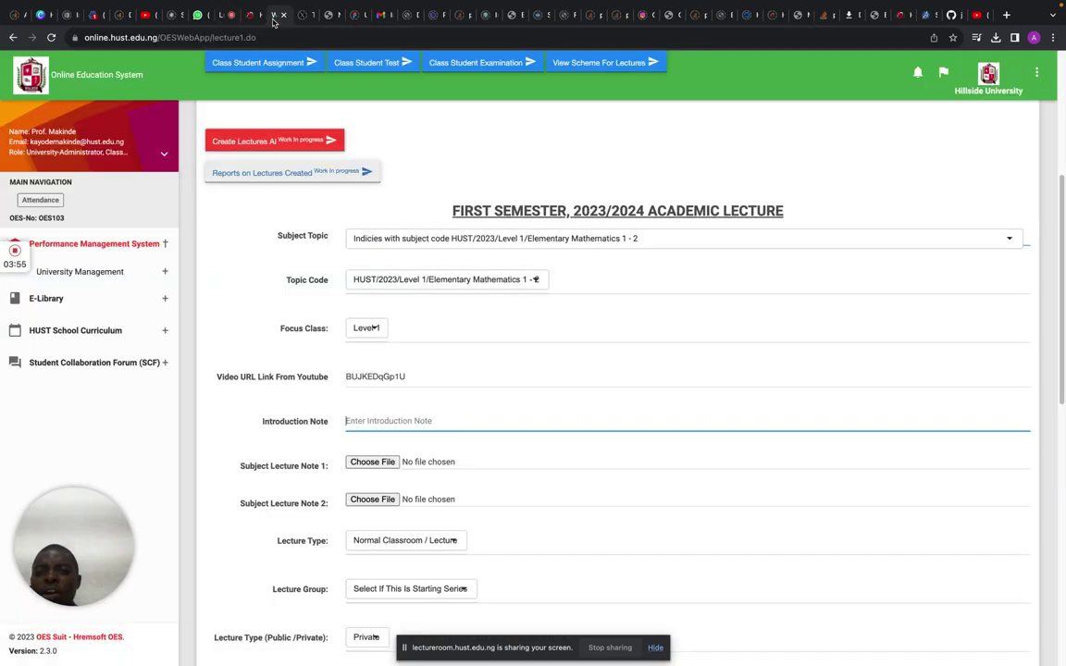
click(364, 422)
text(The )
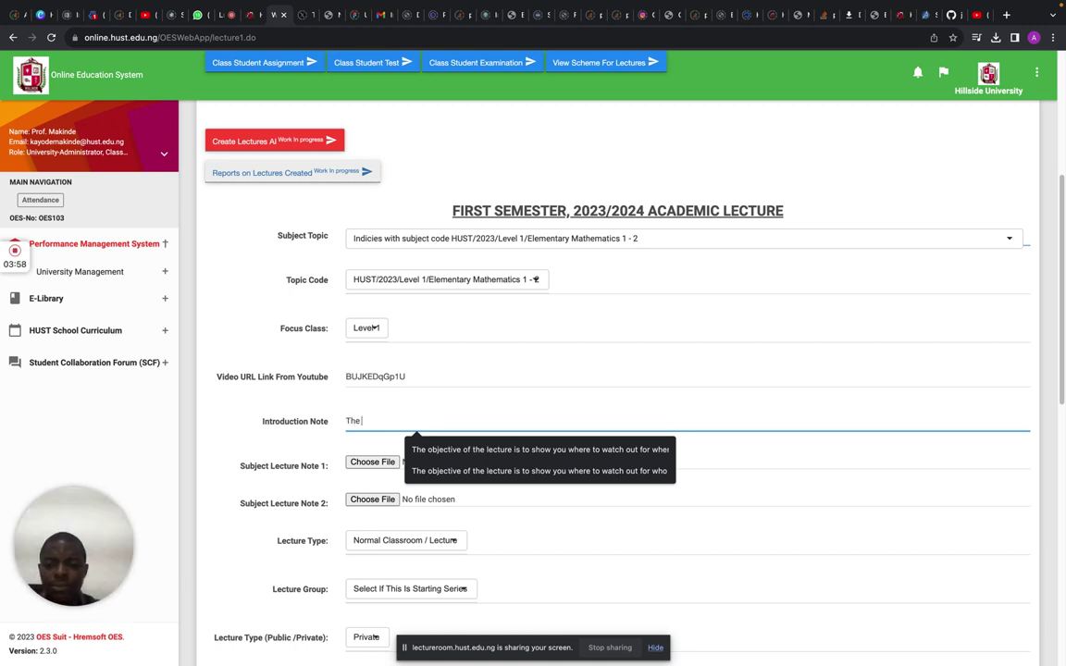
text(objective)
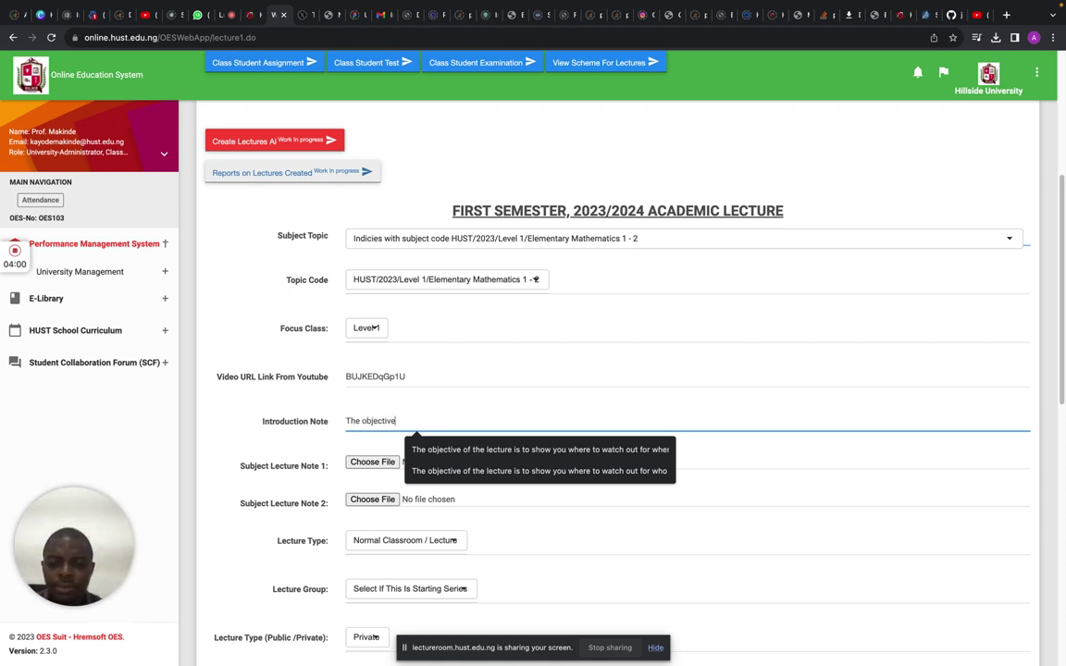
text( of this lec)
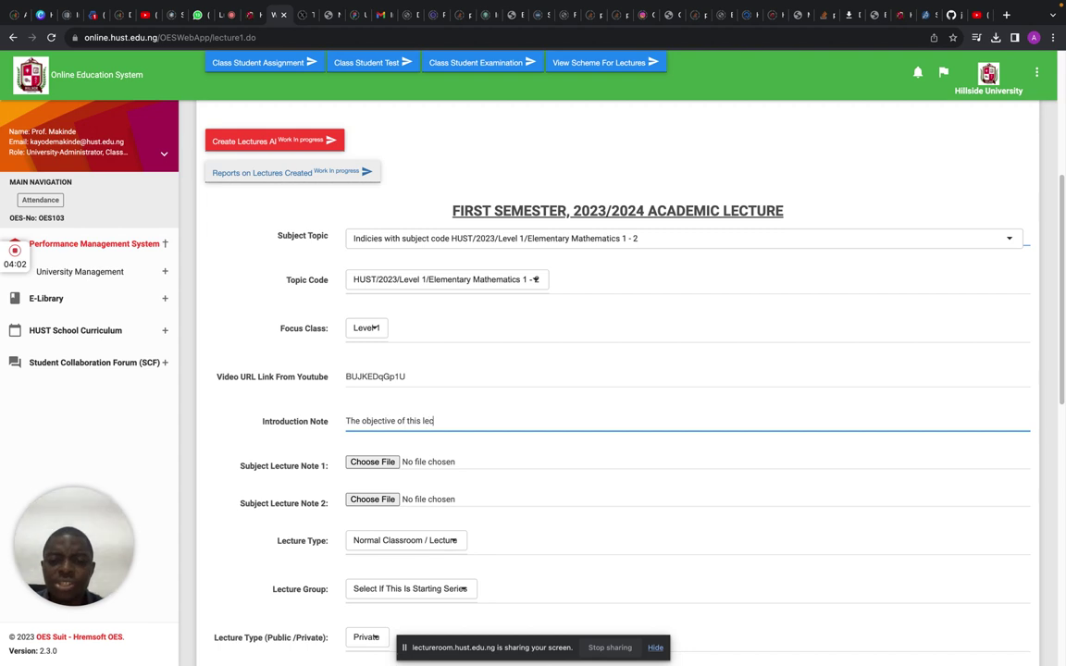
text(ture is )
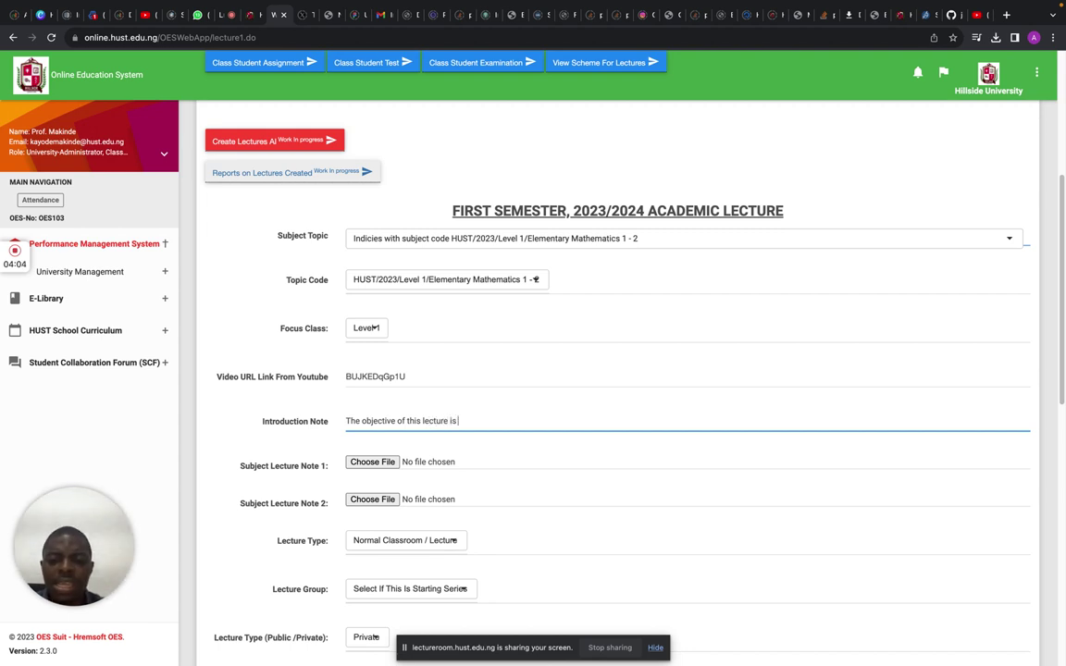
text(to be ab)
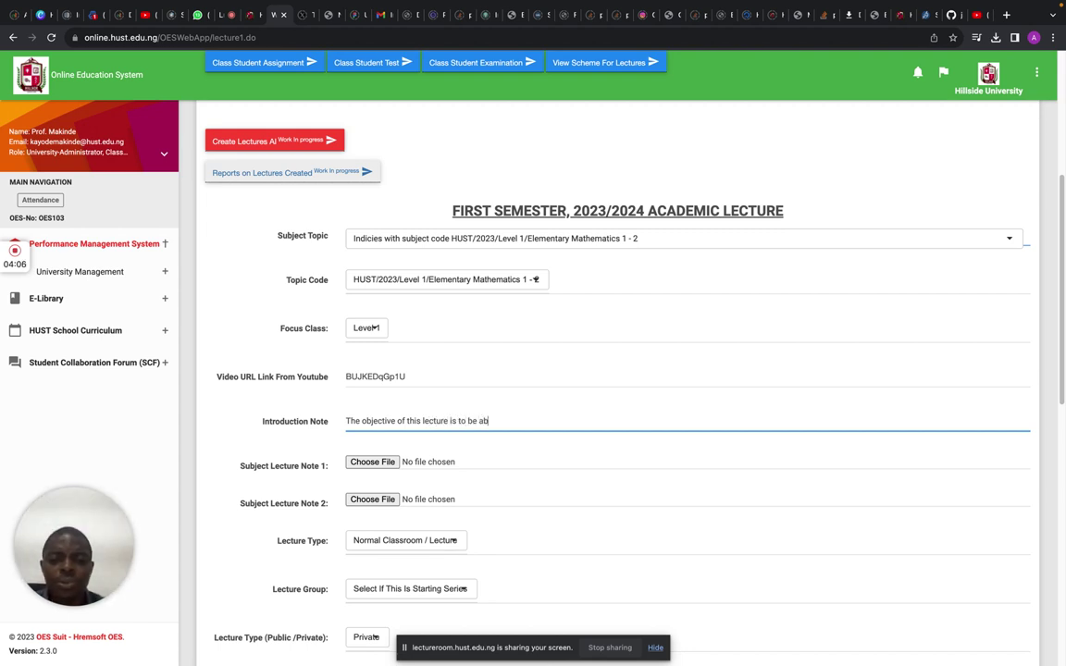
text(le to solve)
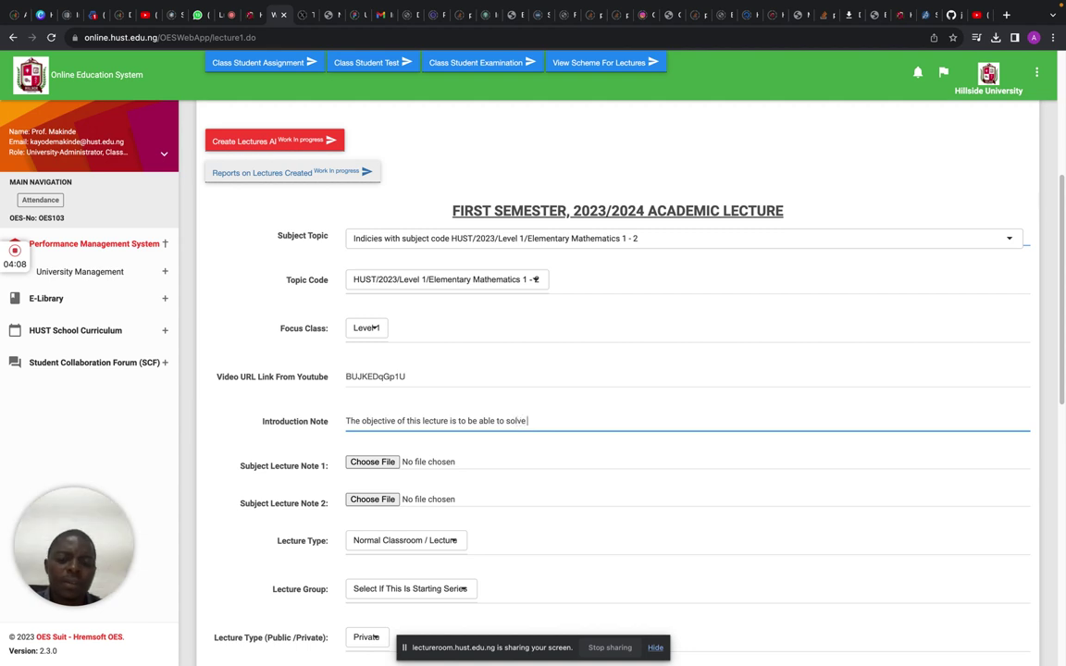
text( problems relating to ind)
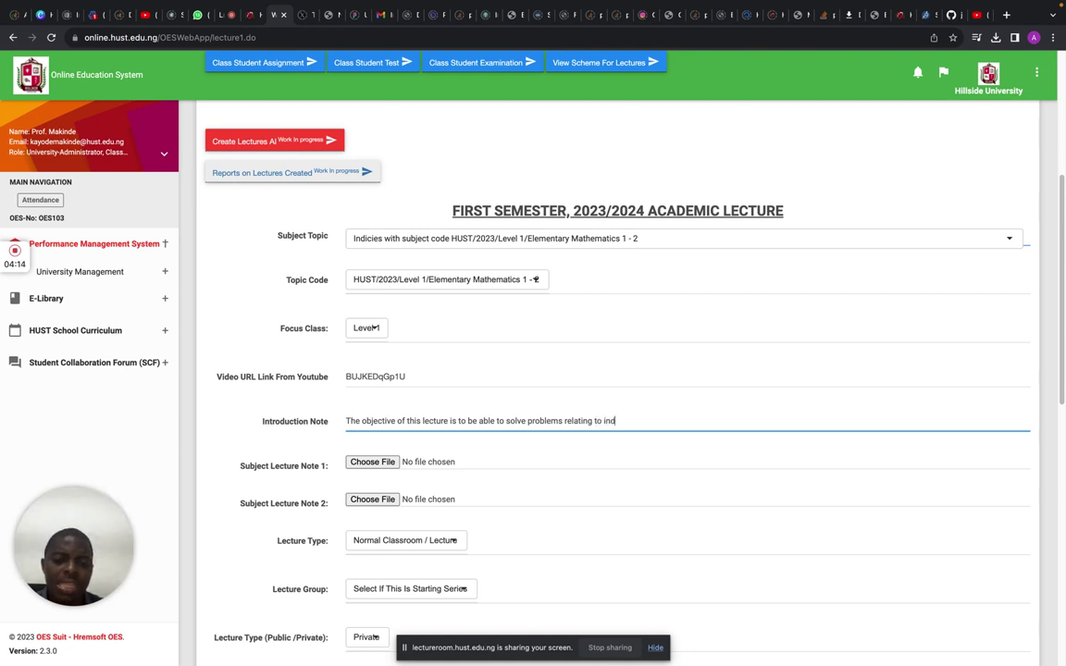
text(icies.)
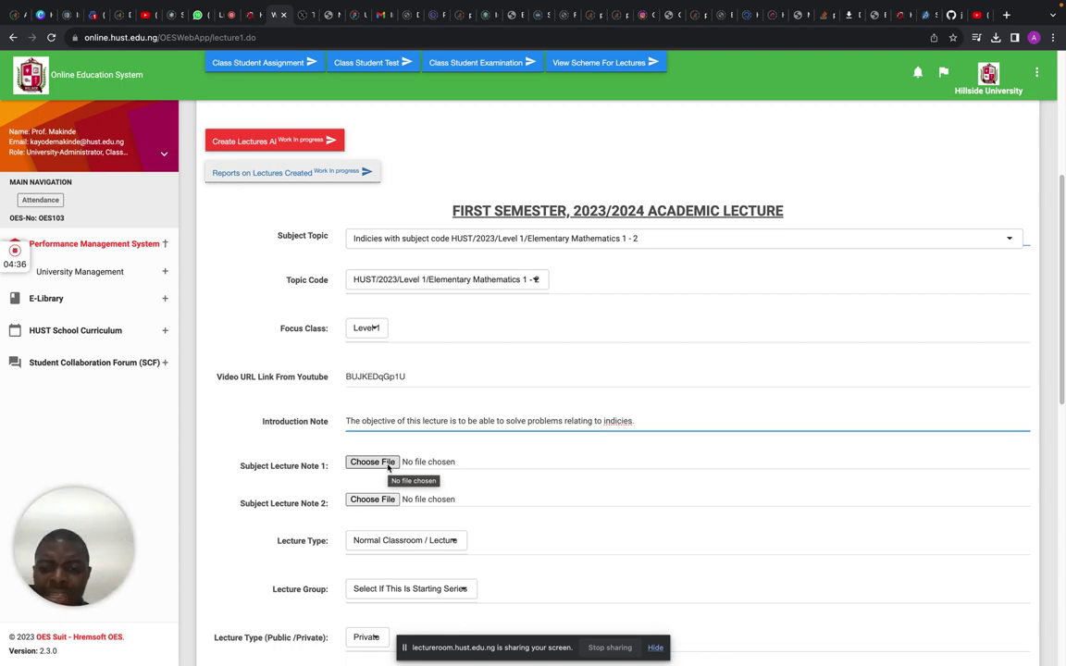
Choose Normal Classroom / Lecture as the lecture type and ER Group Lead Lecture as the lecture group.
scroll(609, 526, down, 2)
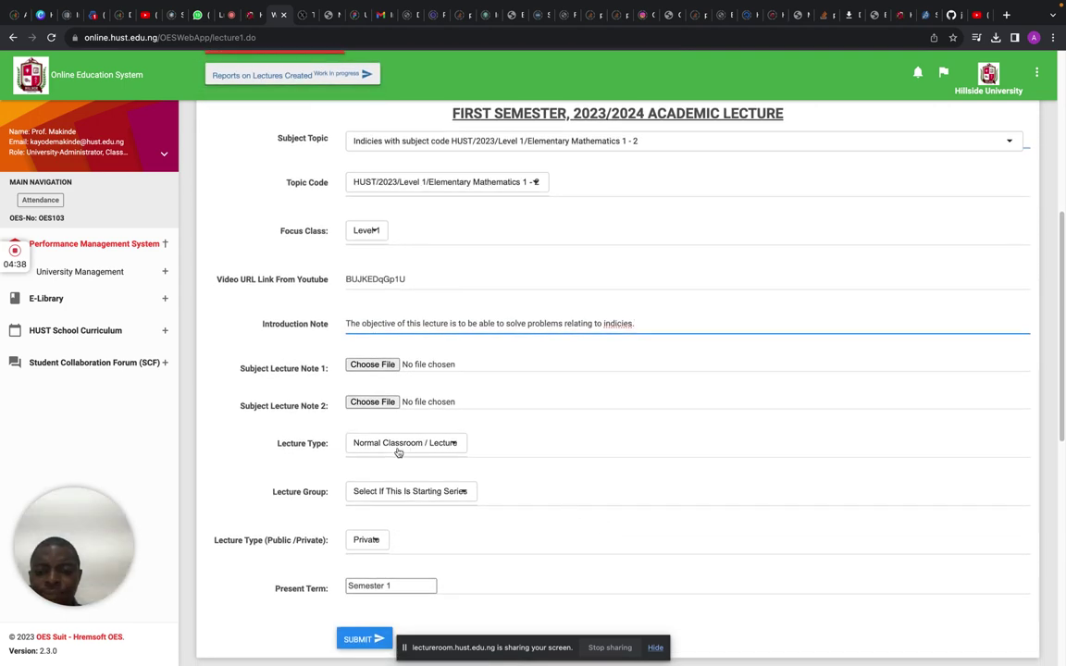
click(398, 449)
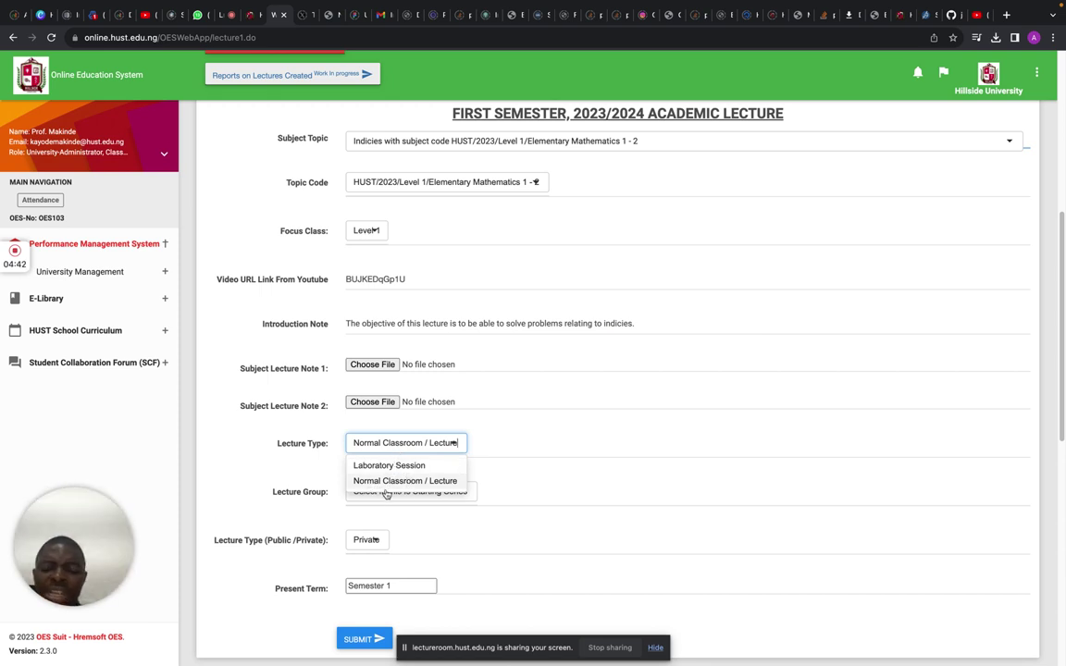
click(395, 481)
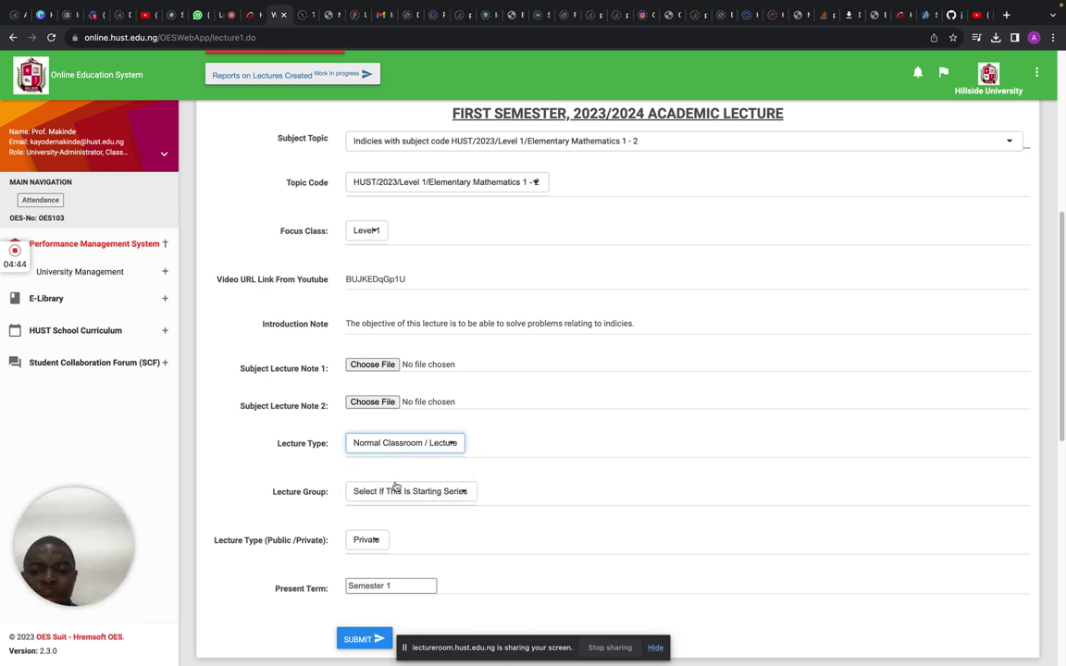
click(421, 494)
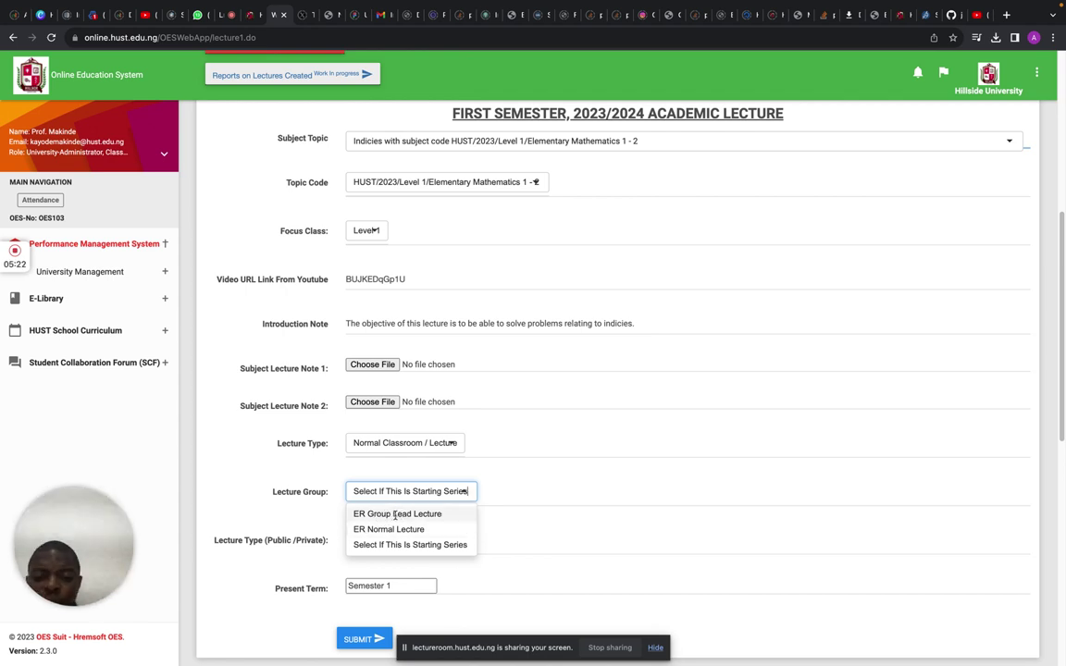
click(535, 484)
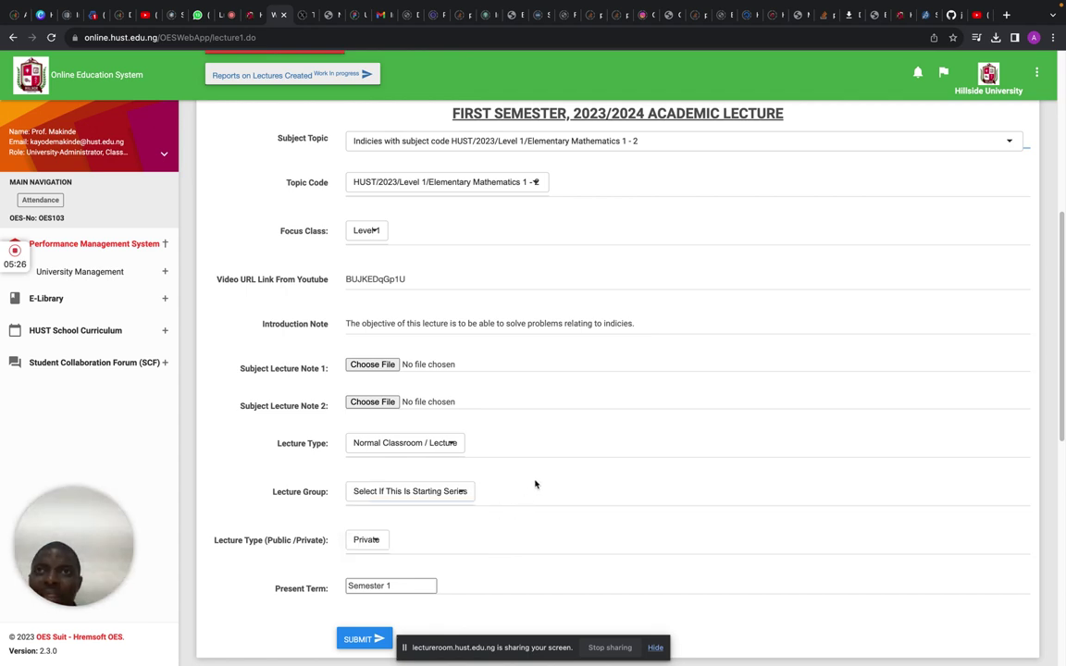
click(419, 493)
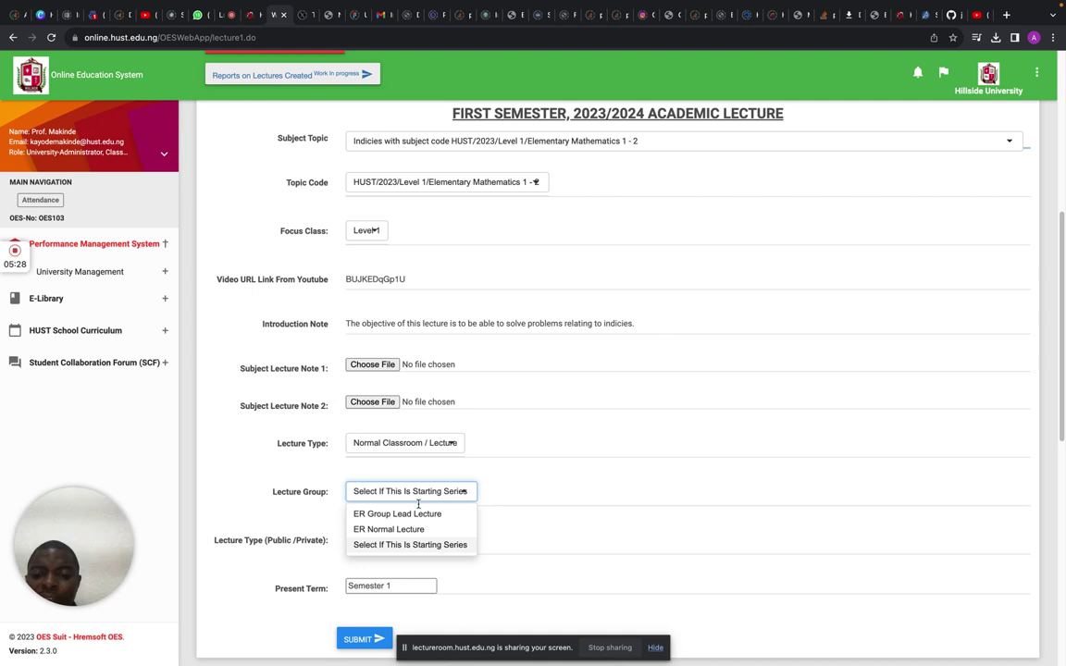
click(408, 515)
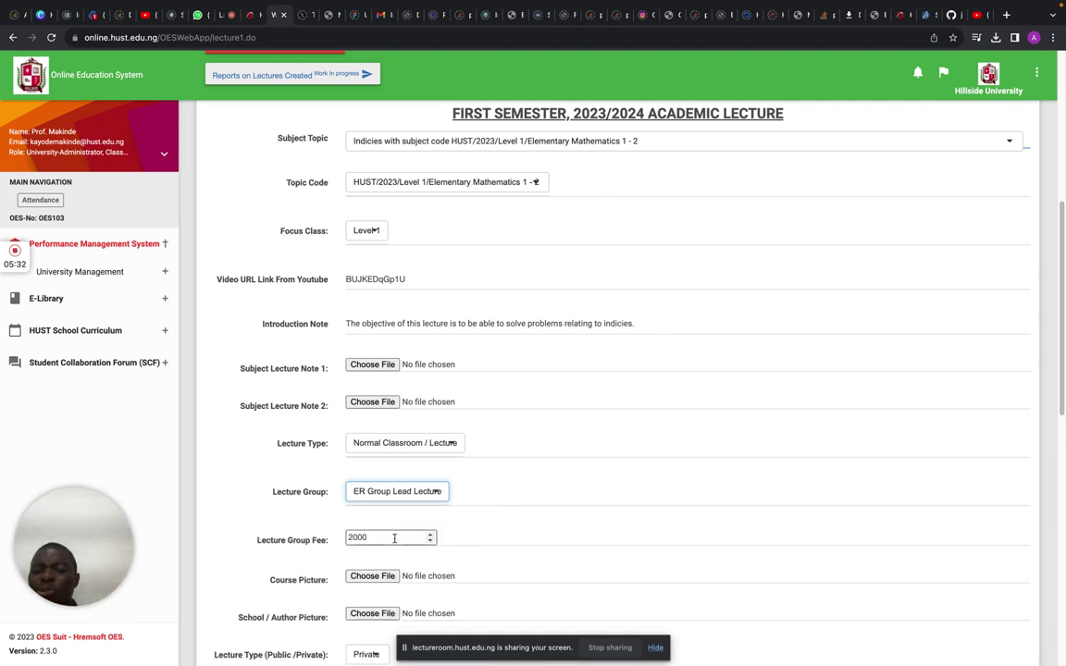
Switch the lecture's public/private setting to Public and back to Private.
scroll(551, 524, down, 5)
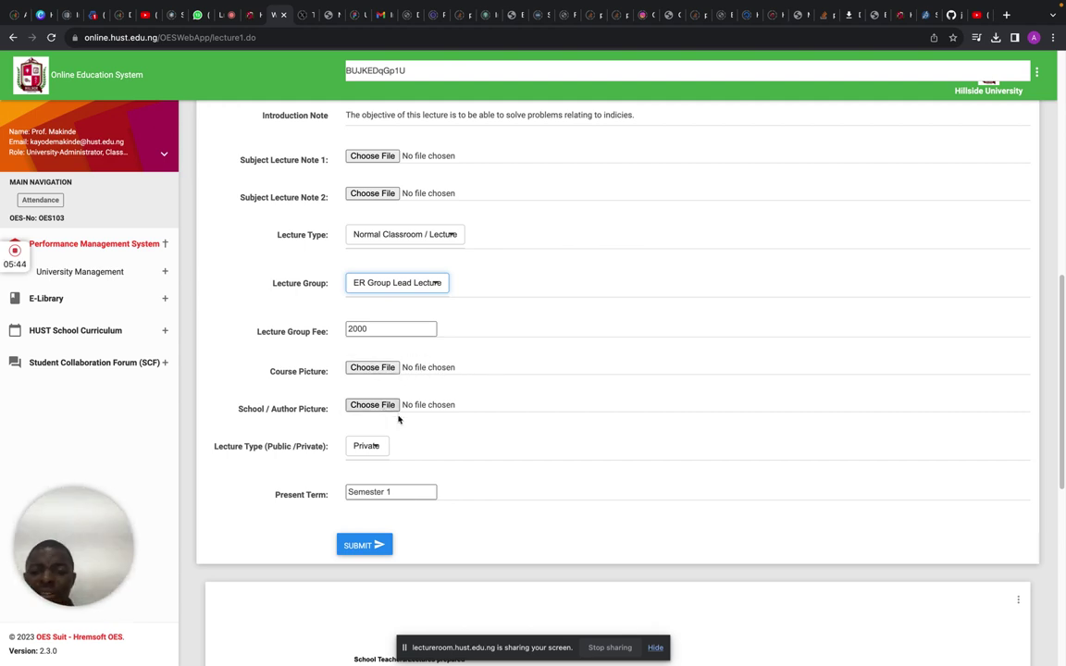
scroll(399, 398, down, 2)
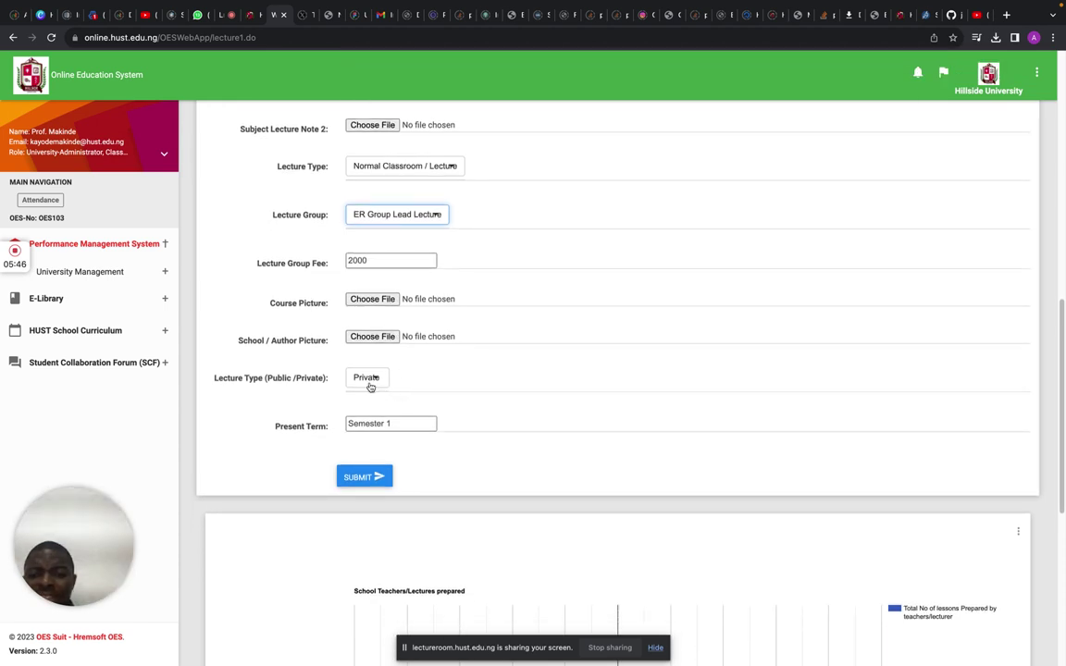
click(368, 379)
click(367, 416)
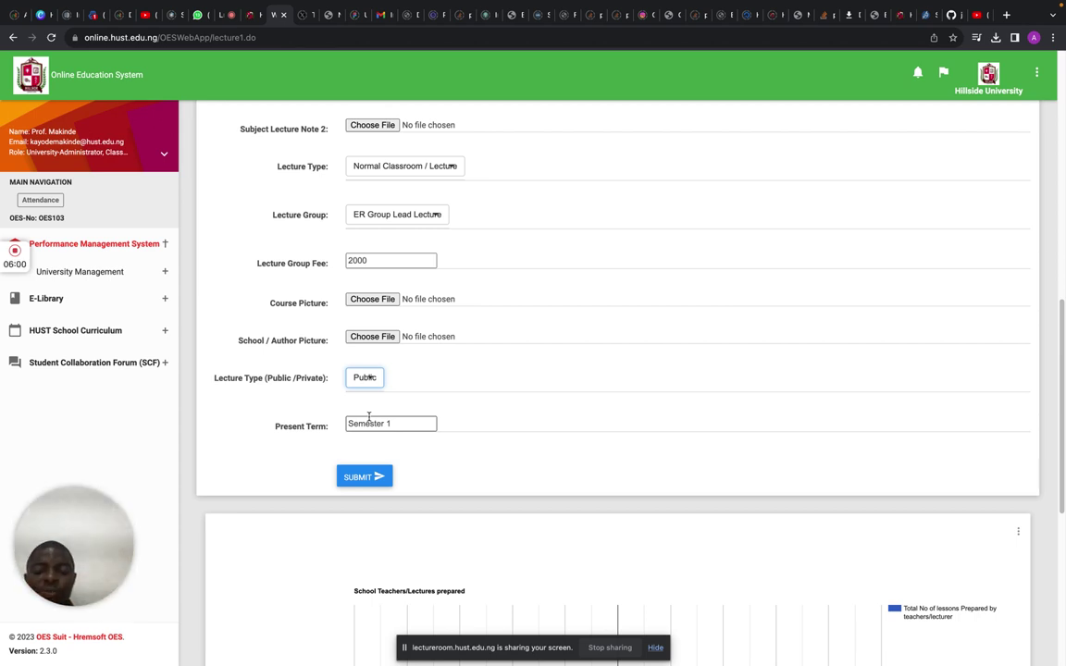
click(366, 377)
click(366, 401)
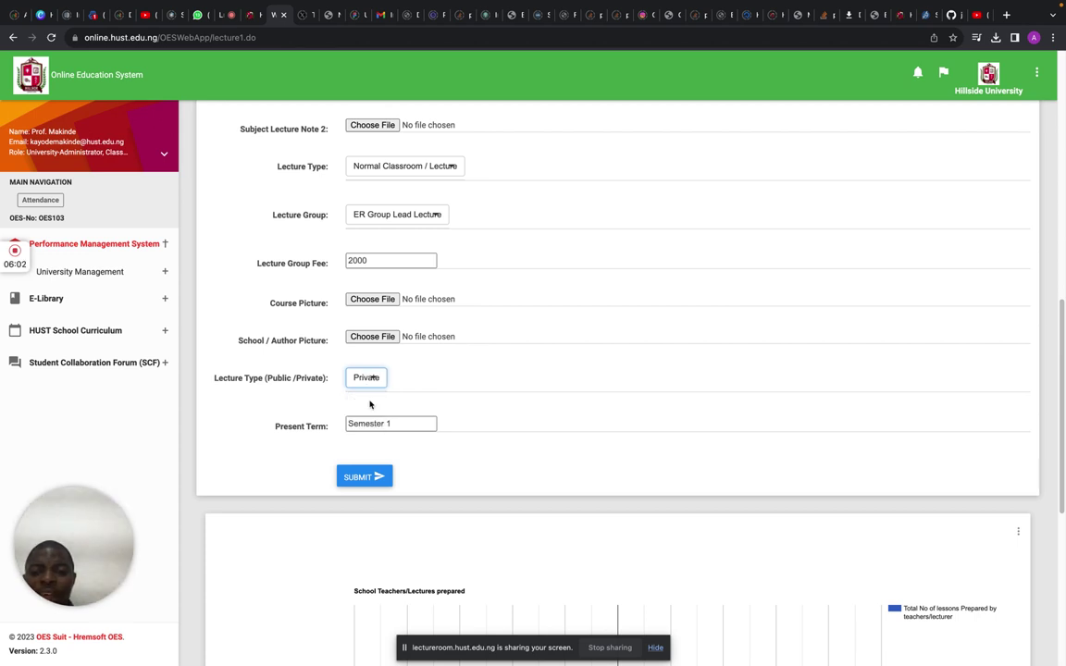
click(409, 424)
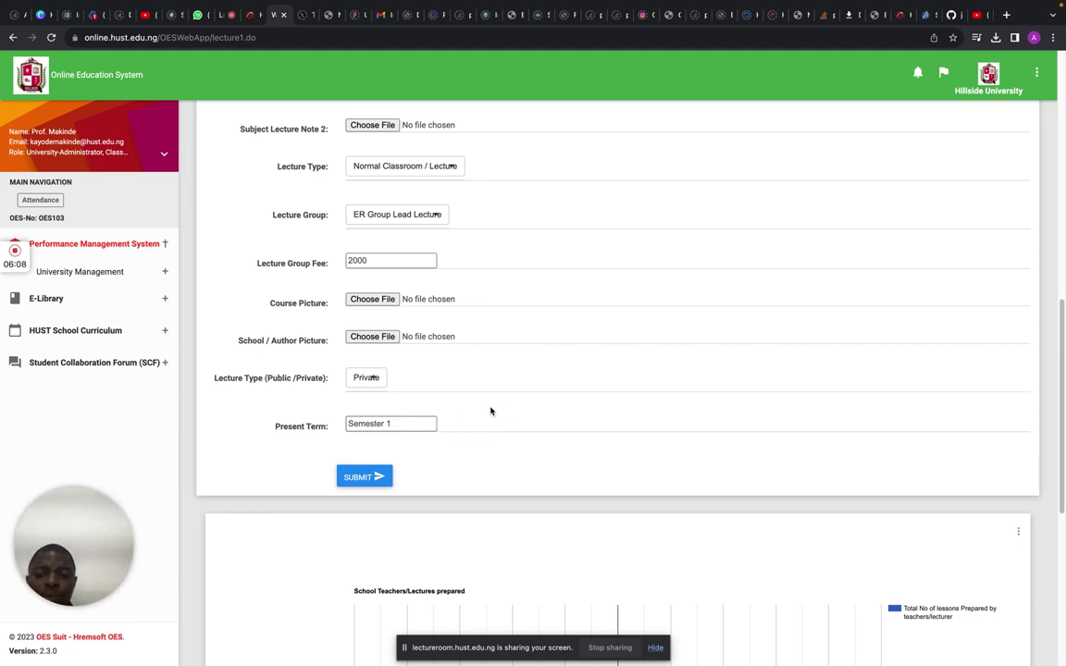
Submit the lecture form and check the School Classroom Lectures list for the new entry.
scroll(500, 431, down, 1)
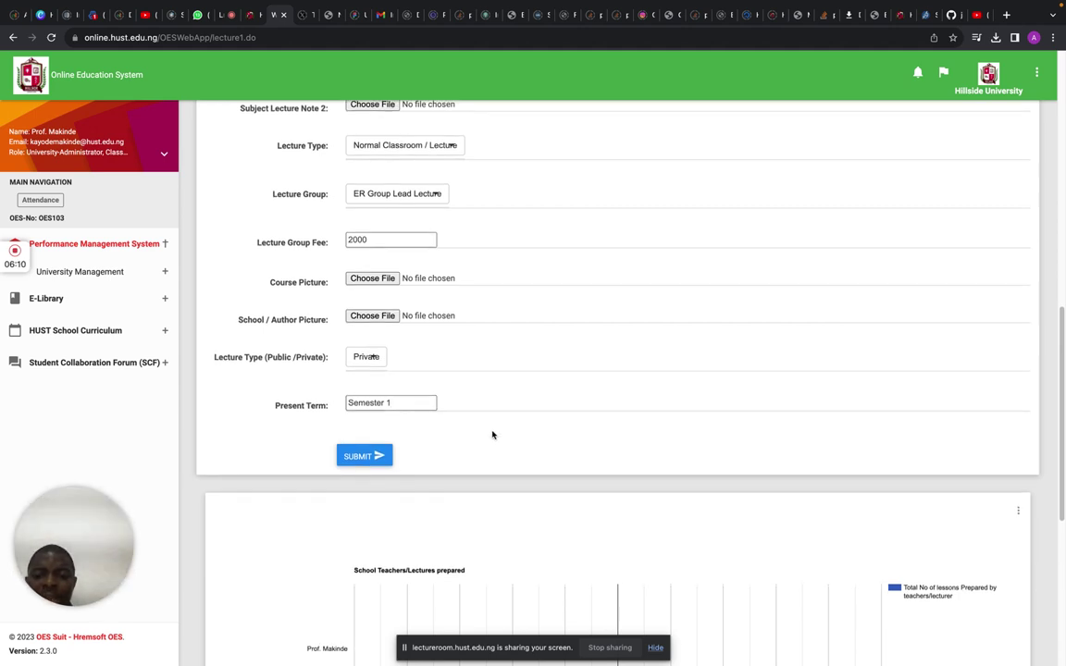
click(367, 457)
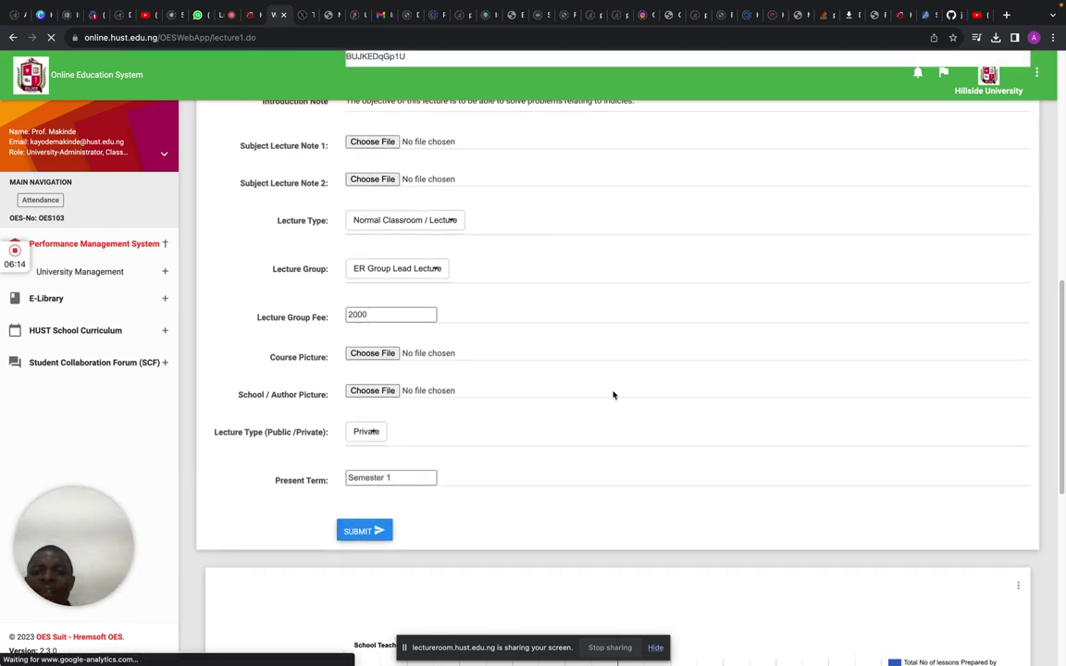
scroll(613, 396, down, 15)
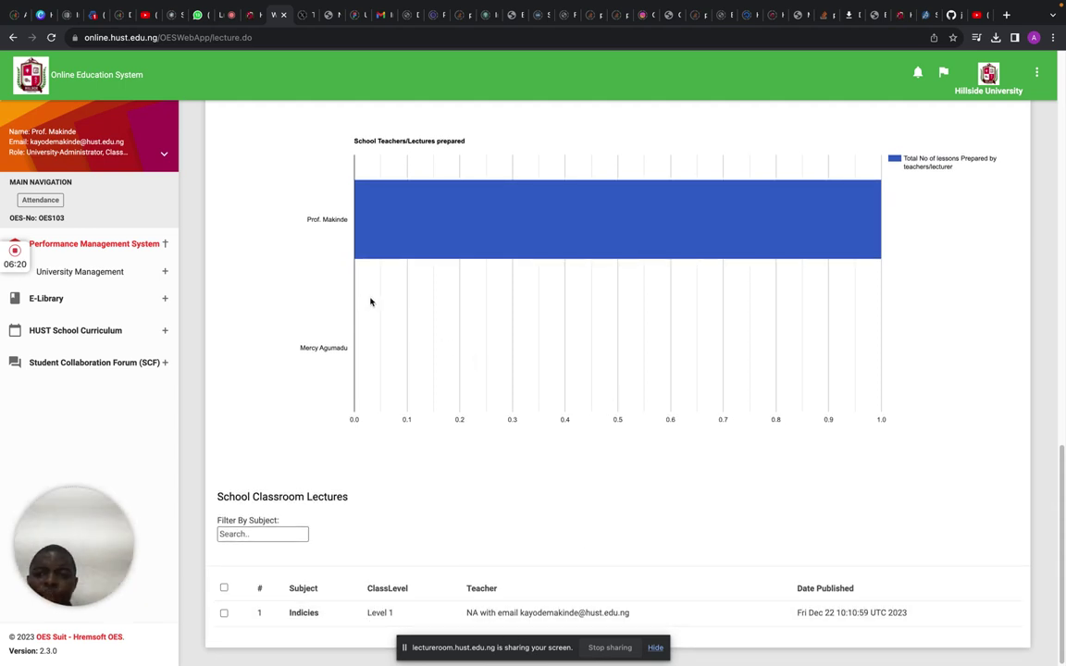
Open the Create User page and copy the username in the third row of the Student/User List Management table.
mouse_move(504, 243)
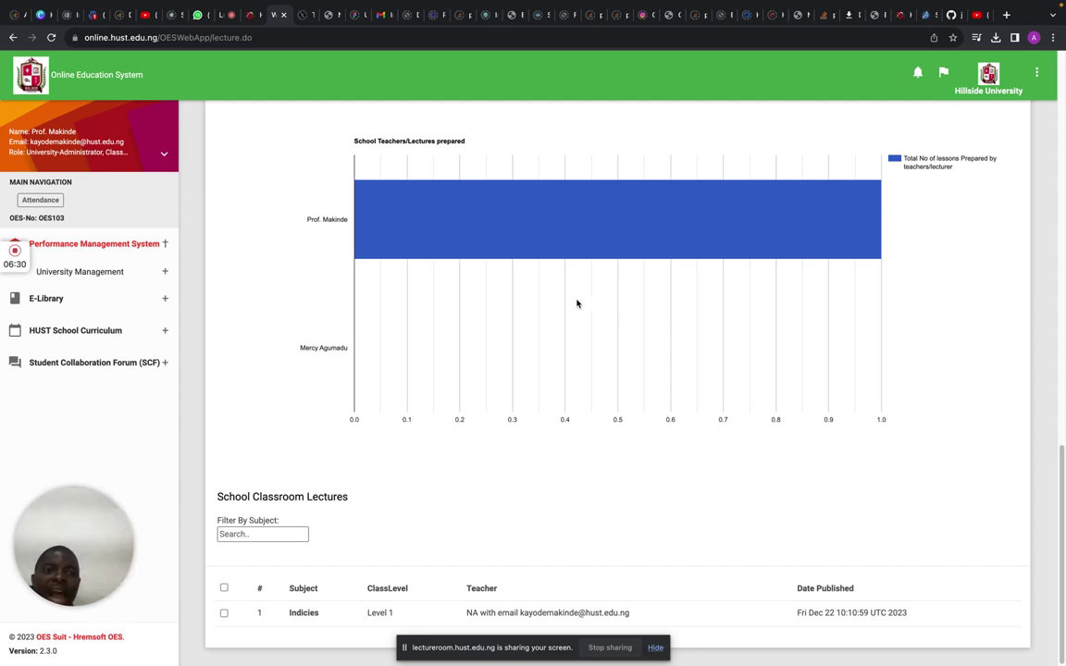
mouse_move(612, 255)
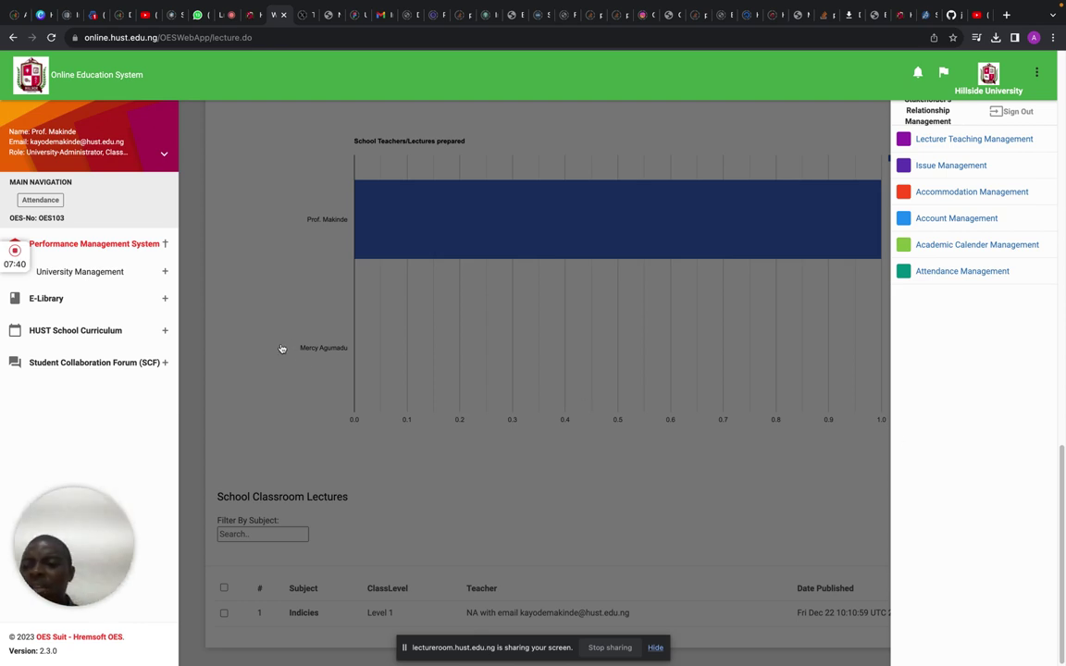
click(157, 272)
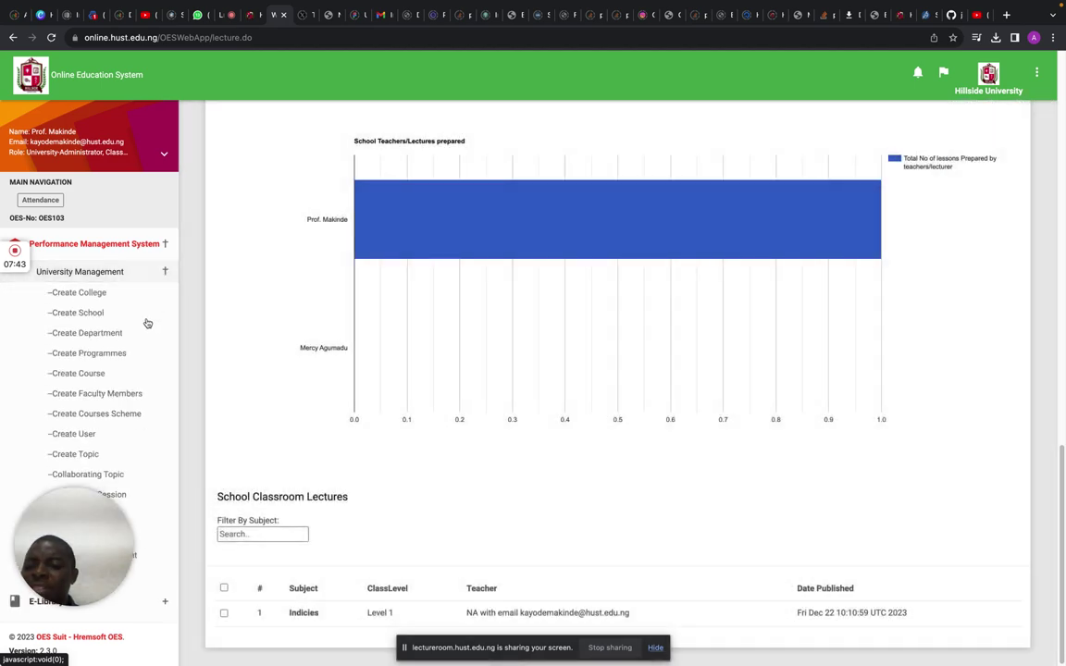
click(86, 434)
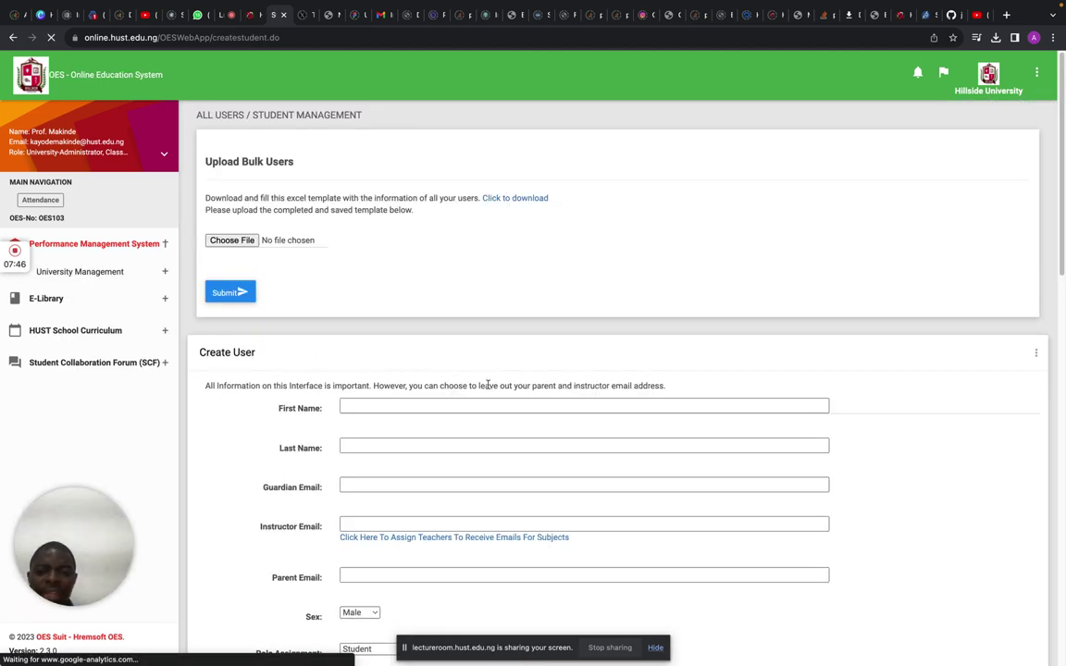
scroll(716, 421, down, 10)
scroll(716, 421, down, 2)
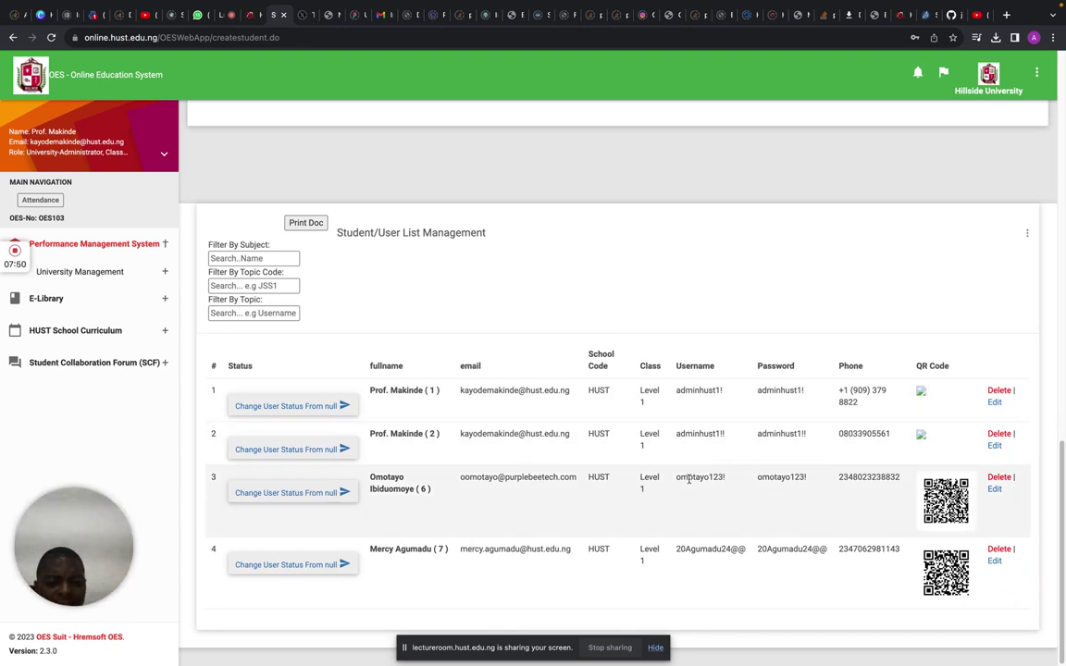
double_click(698, 475)
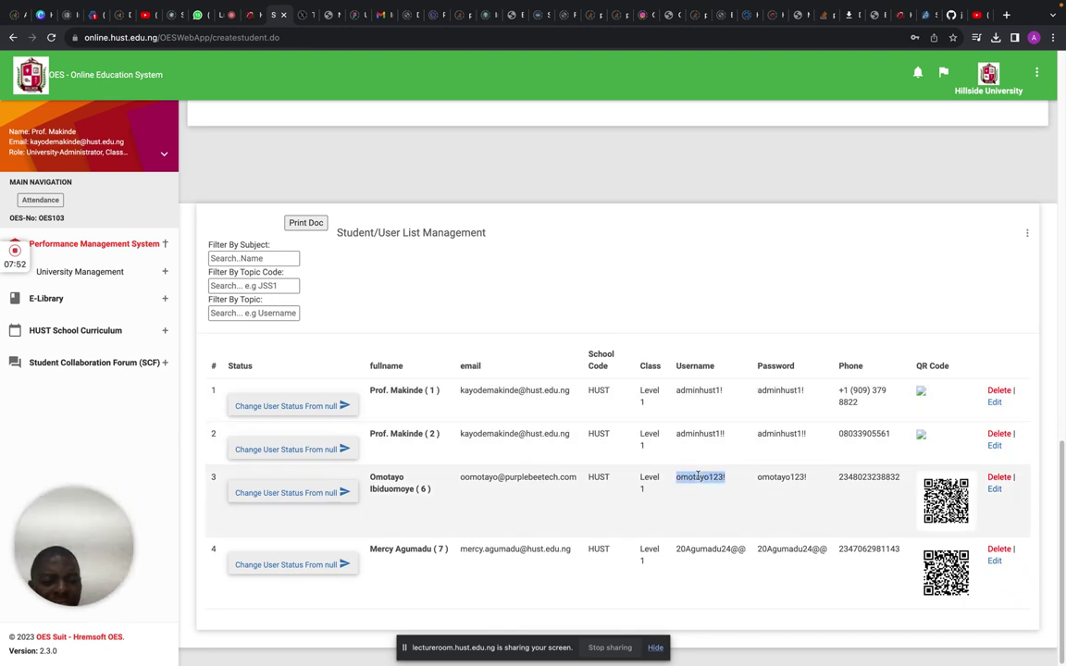
right_click(698, 475)
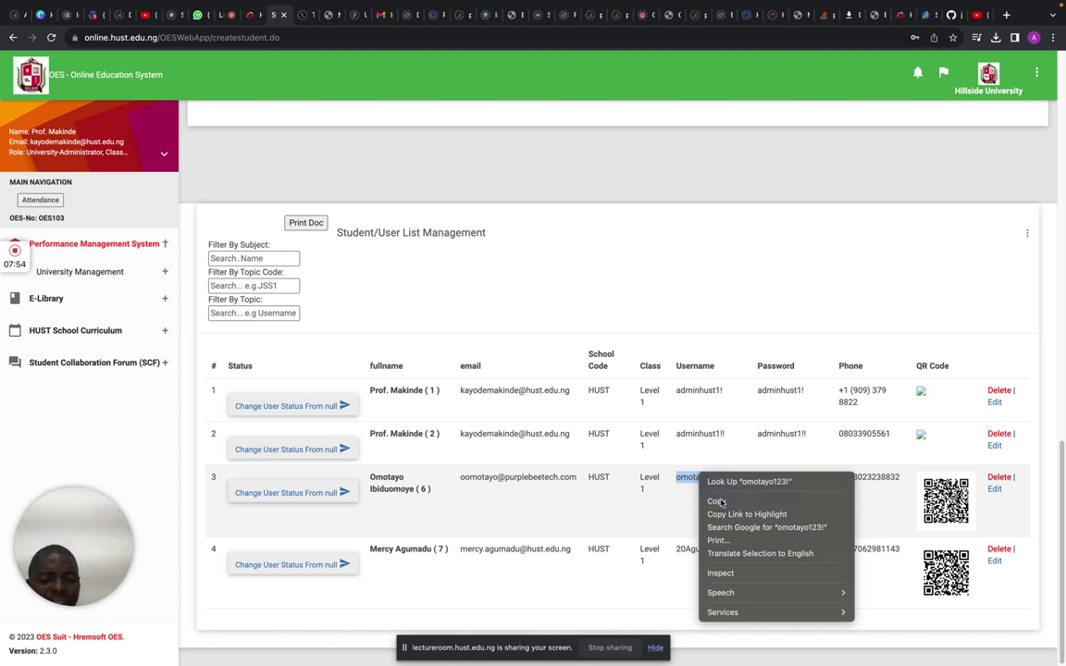
click(721, 499)
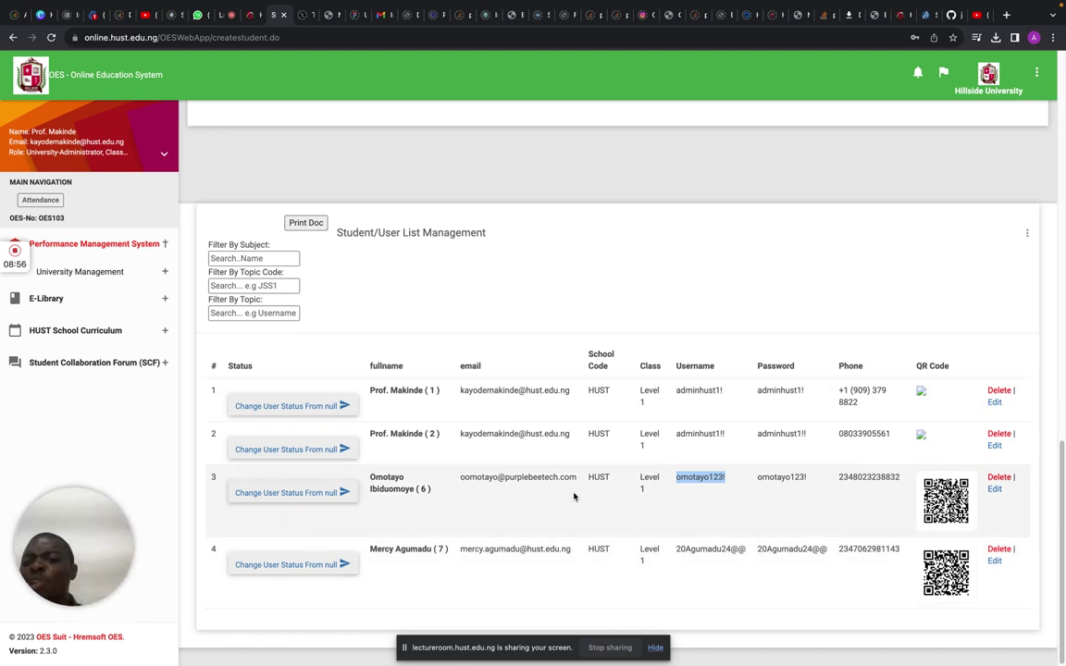
Sign out of the administrator account and enter the copied student username in the login form.
click(148, 142)
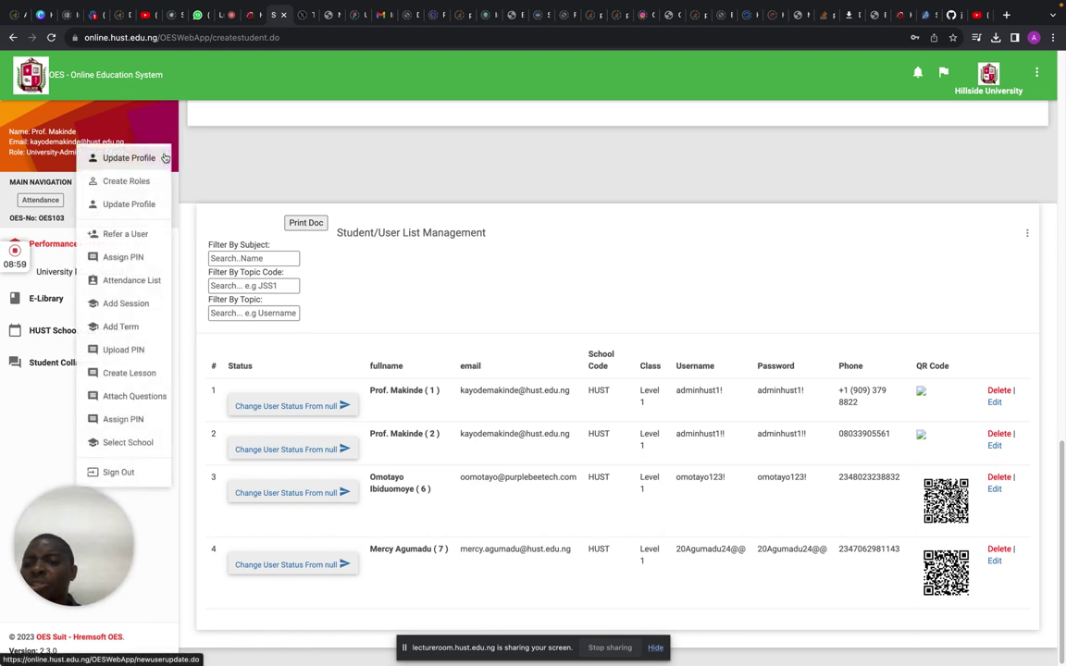
click(124, 477)
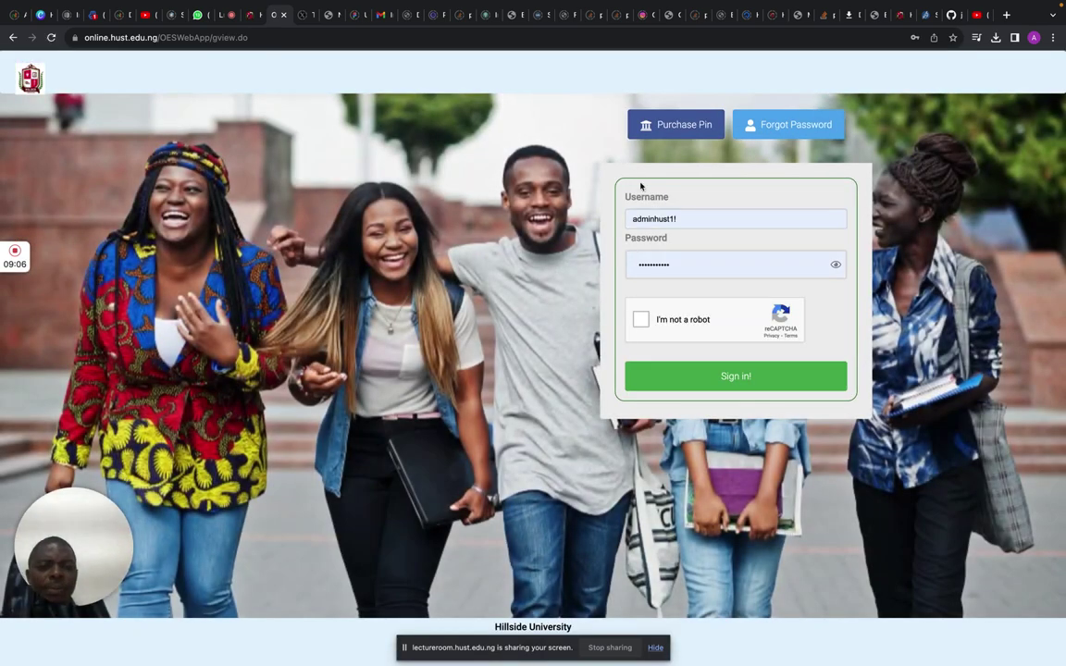
double_click(655, 220)
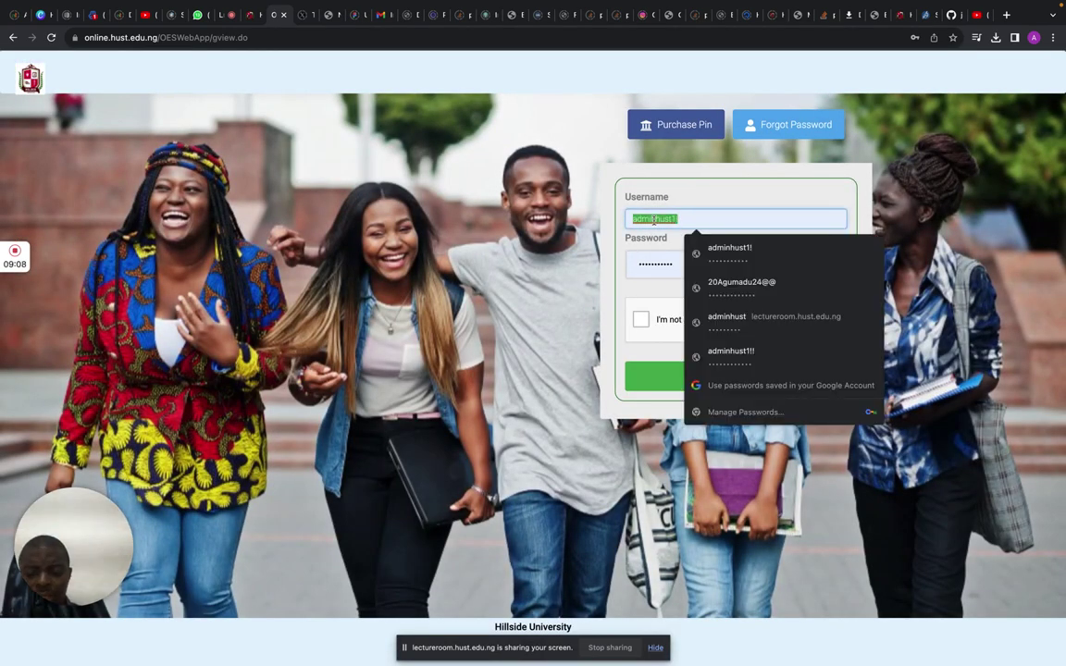
key(ctrl+v)
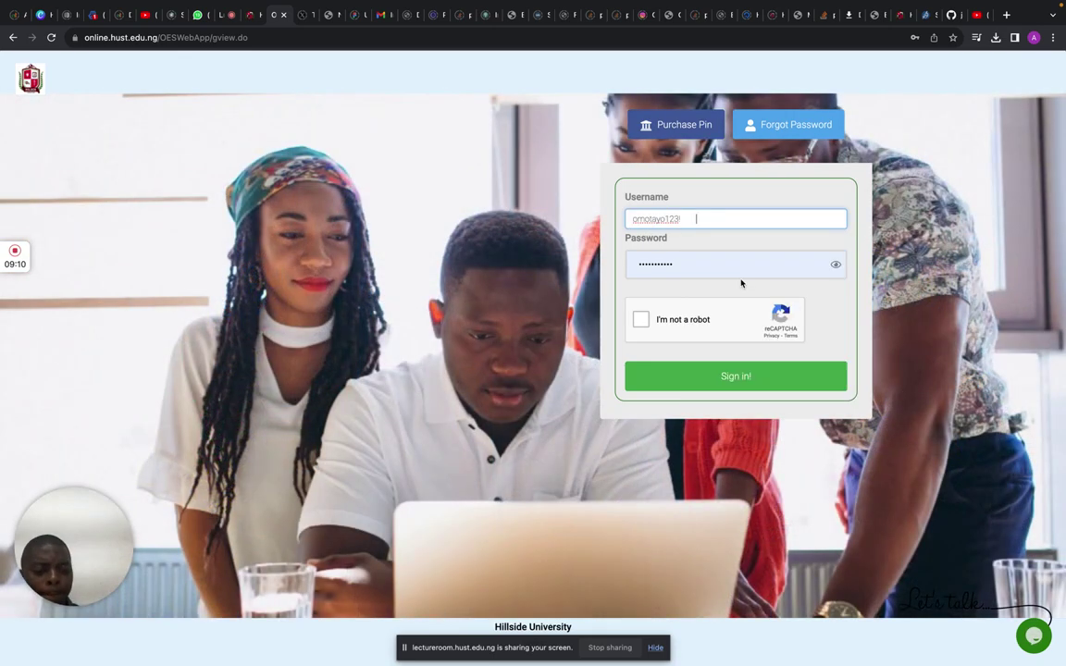
Replace the prefilled login password with the student's account password, without extra characters.
double_click(699, 264)
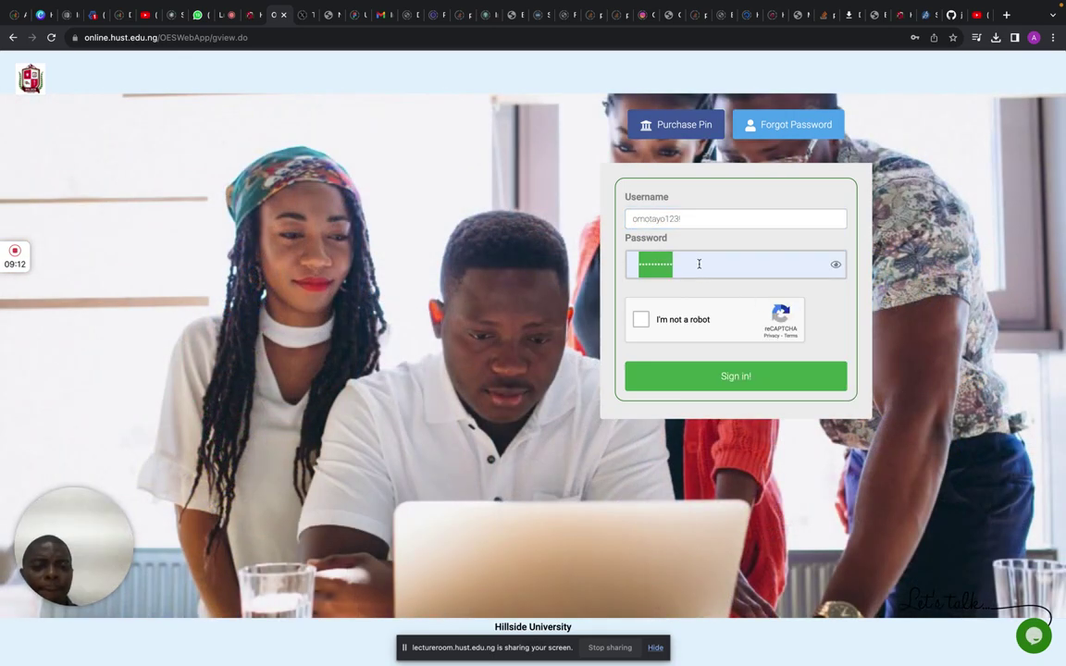
key(ctrl+v)
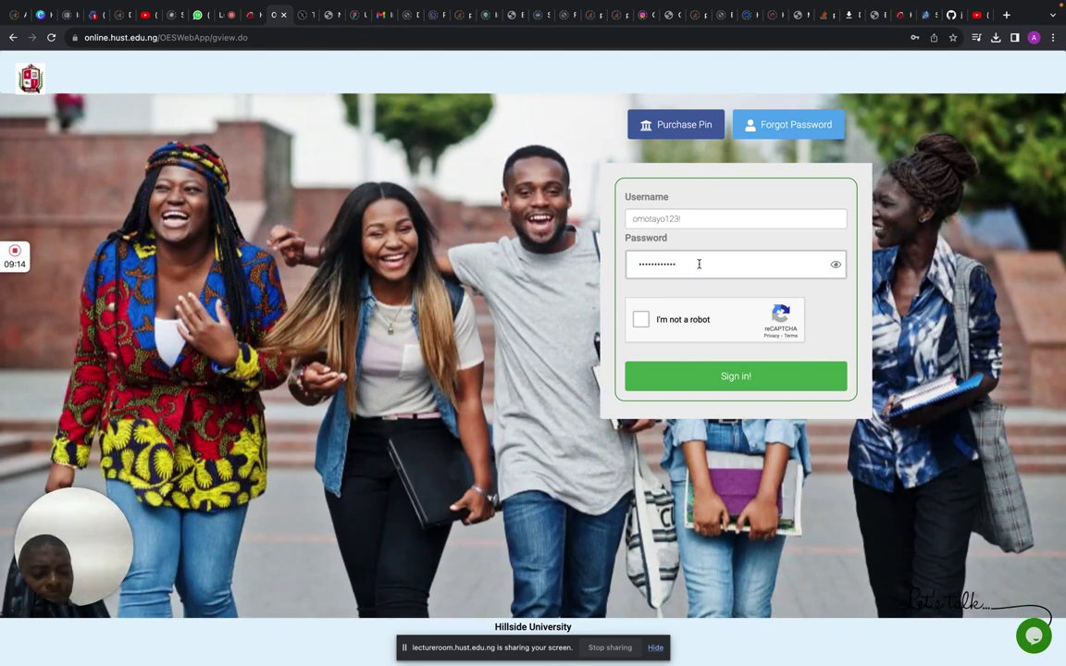
double_click(655, 219)
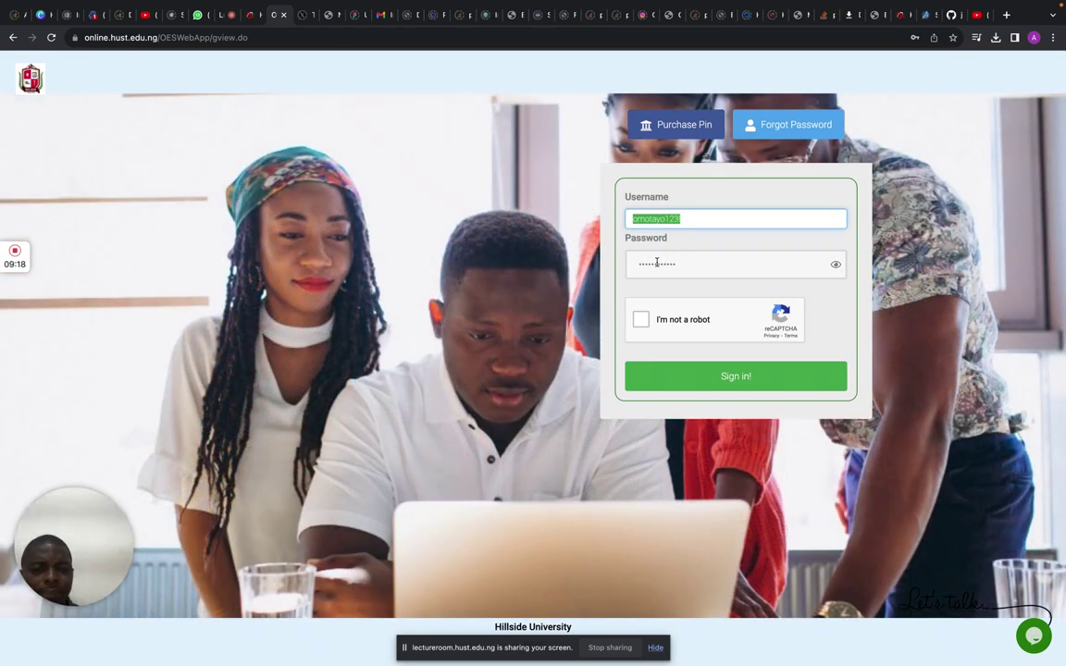
double_click(657, 263)
key(ctrl+v)
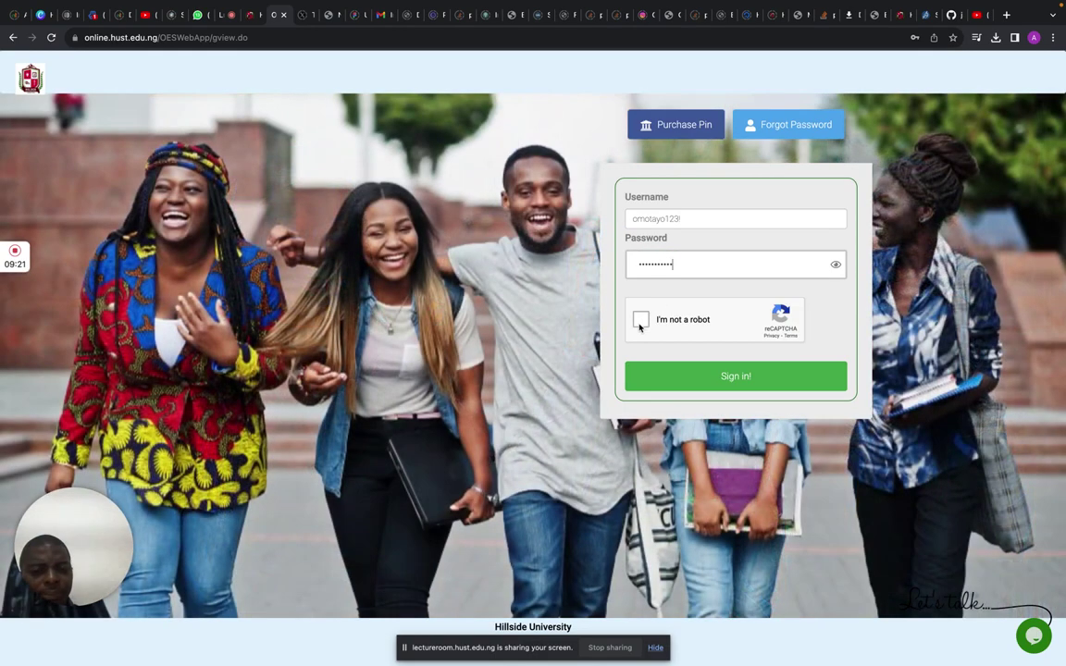
Complete the robot check, sign in as the student, and save the login on this device.
click(638, 324)
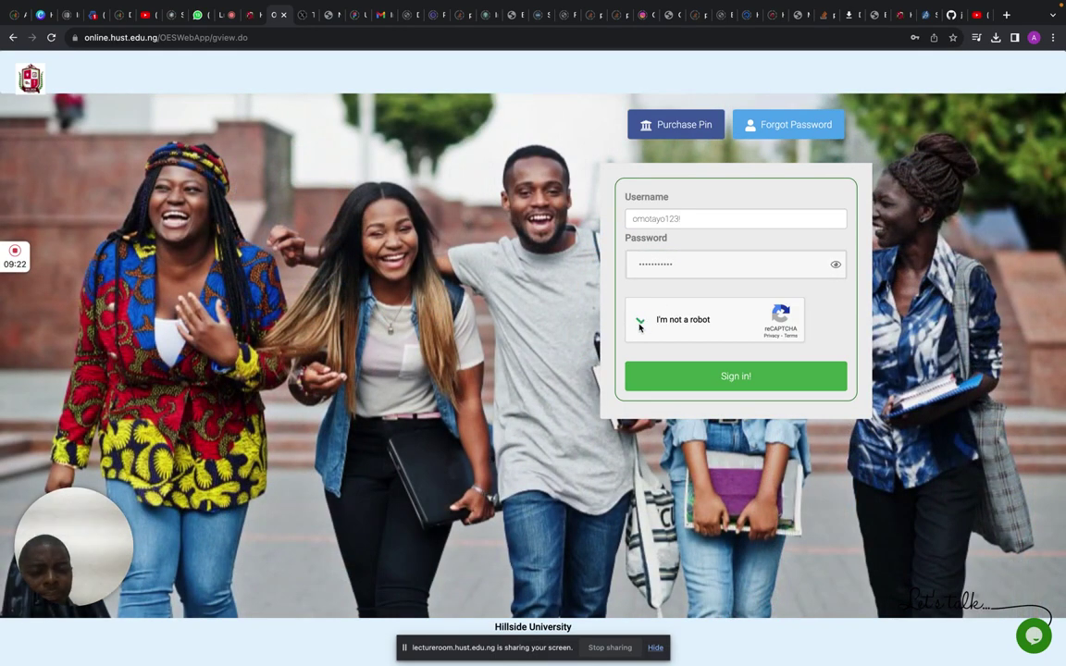
click(731, 377)
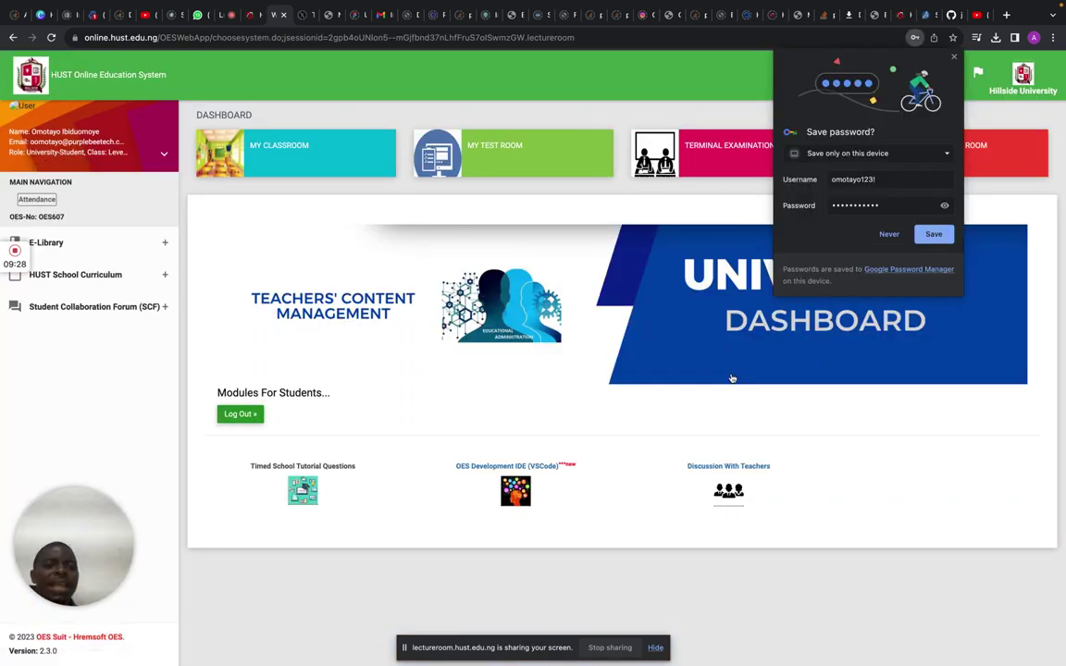
click(942, 236)
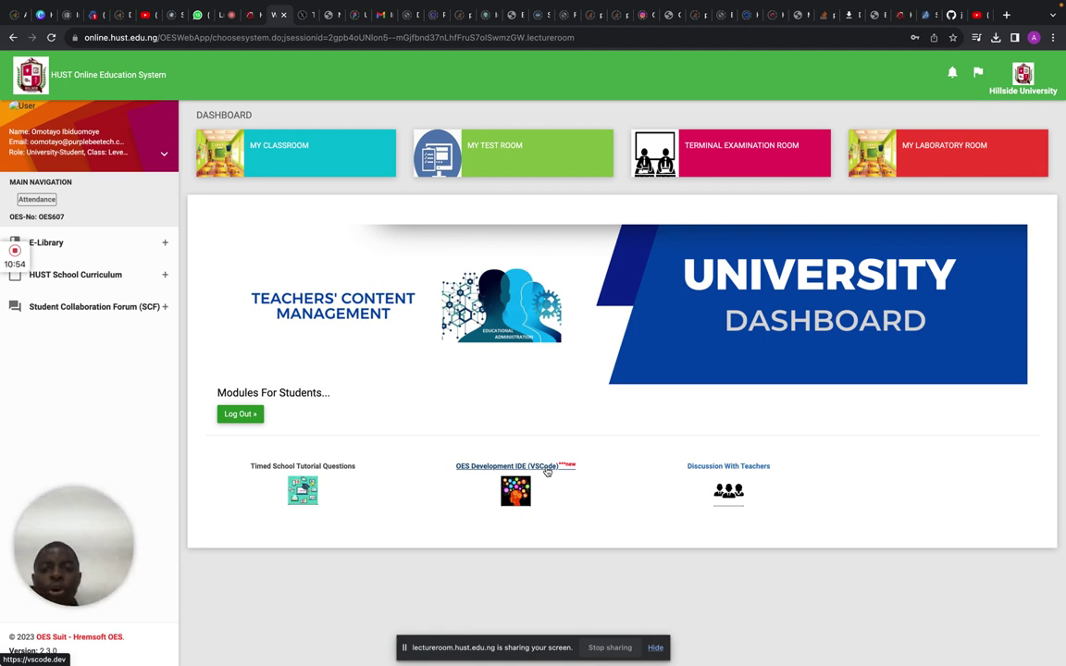
Open My Classroom from the student dashboard and enter the Elementary Mathematics I lecture on Indicies.
click(312, 164)
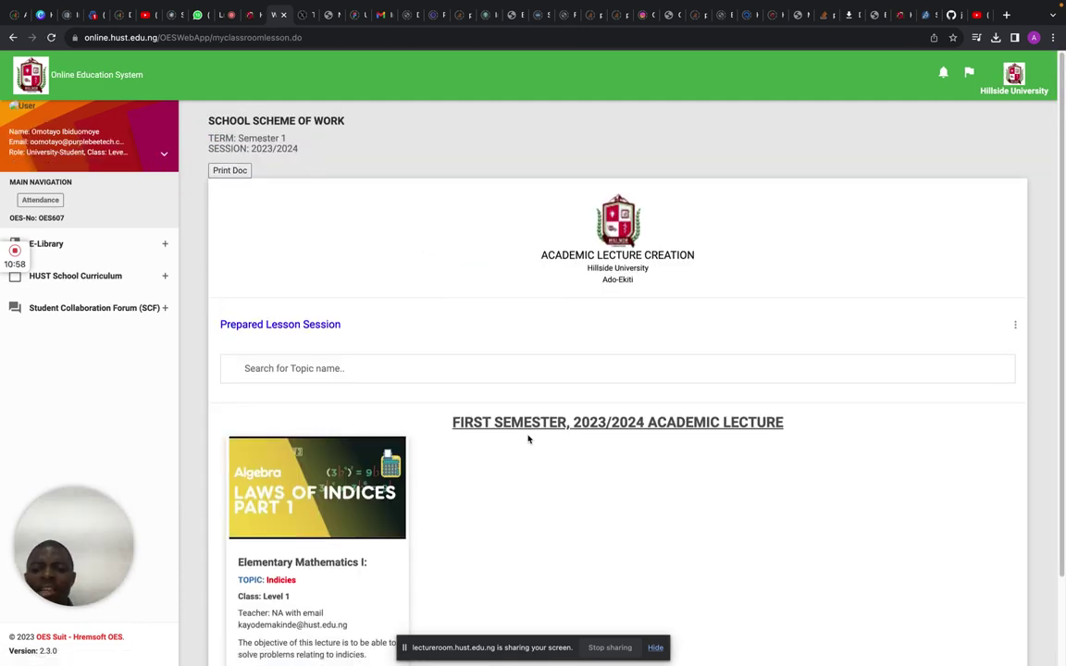
scroll(528, 438, down, 2)
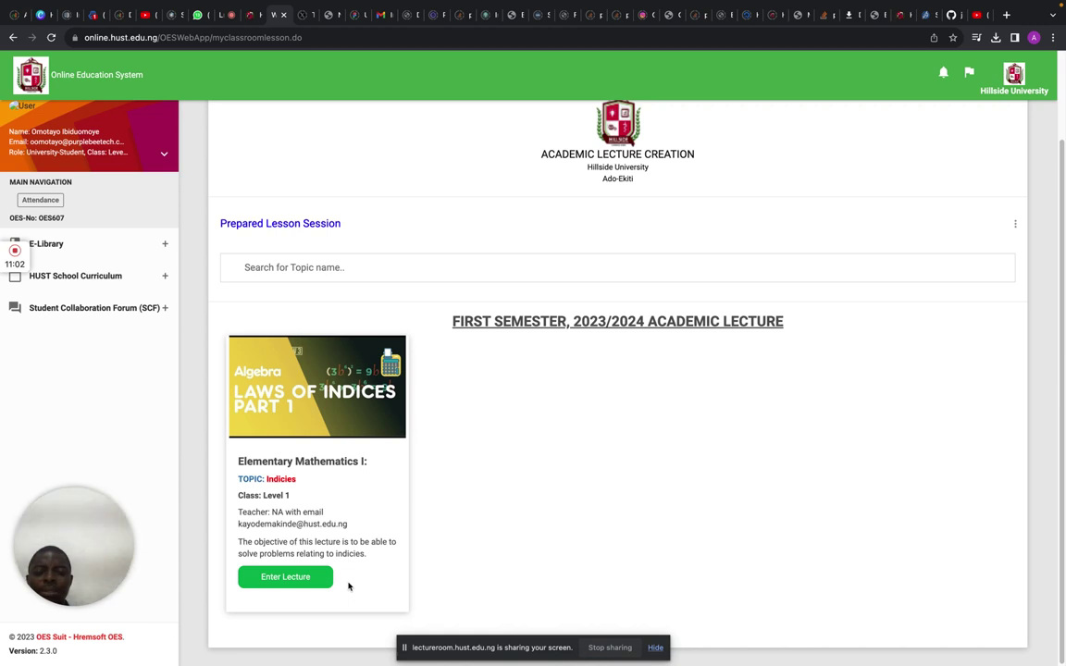
scroll(566, 517, down, 1)
scroll(566, 517, up, 1)
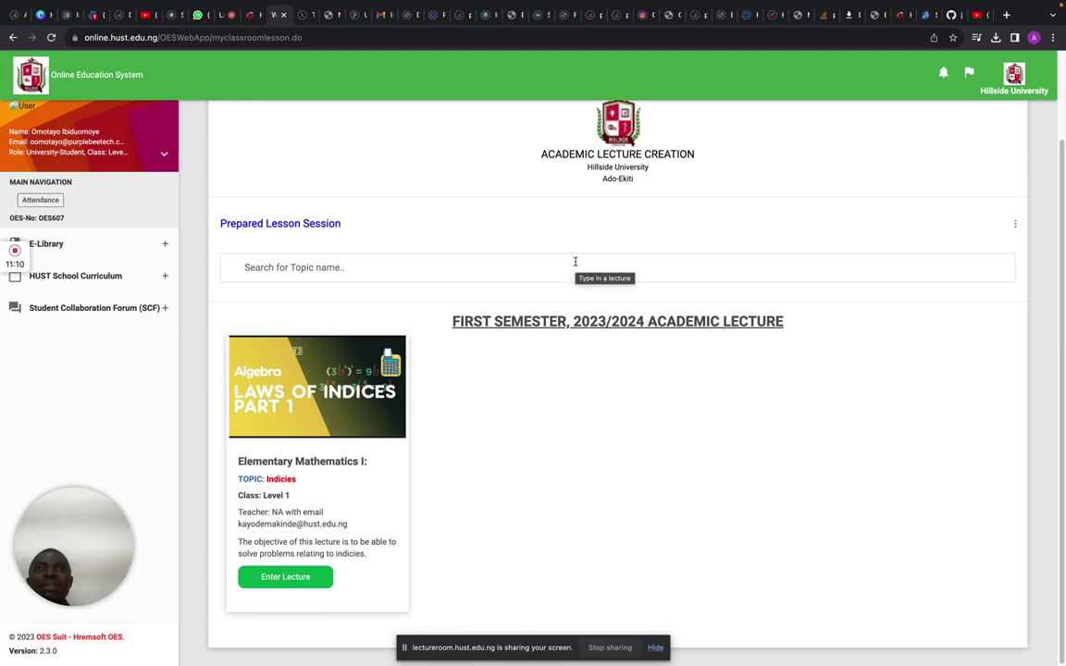
click(287, 580)
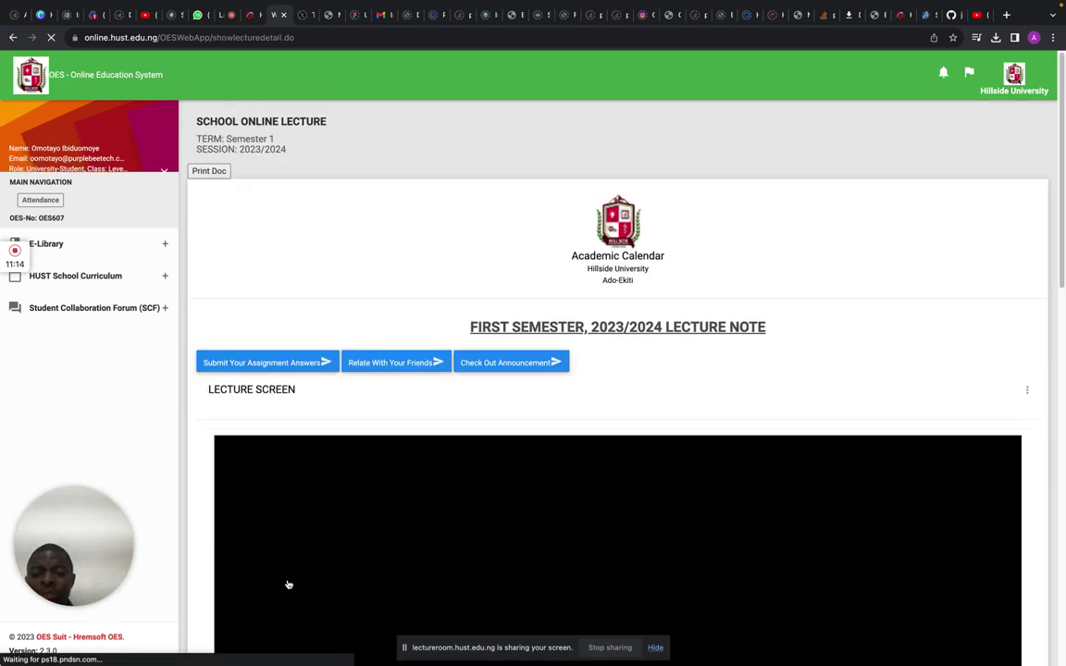
Allow the lecture page to use the camera and microphone for the Live Classroom meeting.
scroll(287, 583, down, 7)
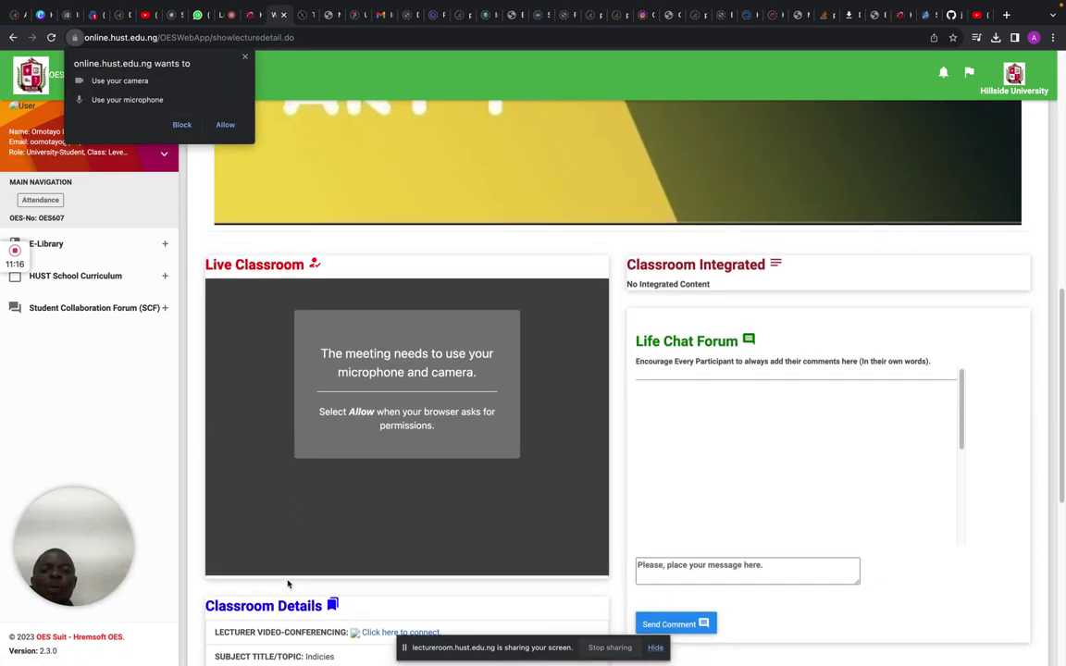
scroll(287, 583, up, 3)
scroll(287, 583, down, 1)
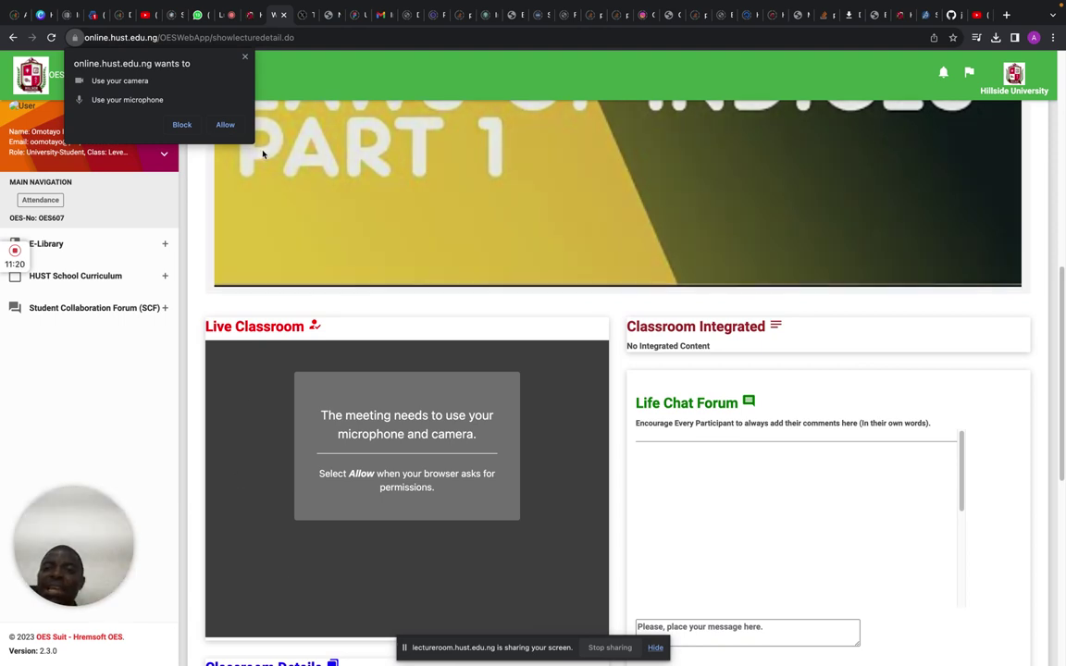
click(225, 126)
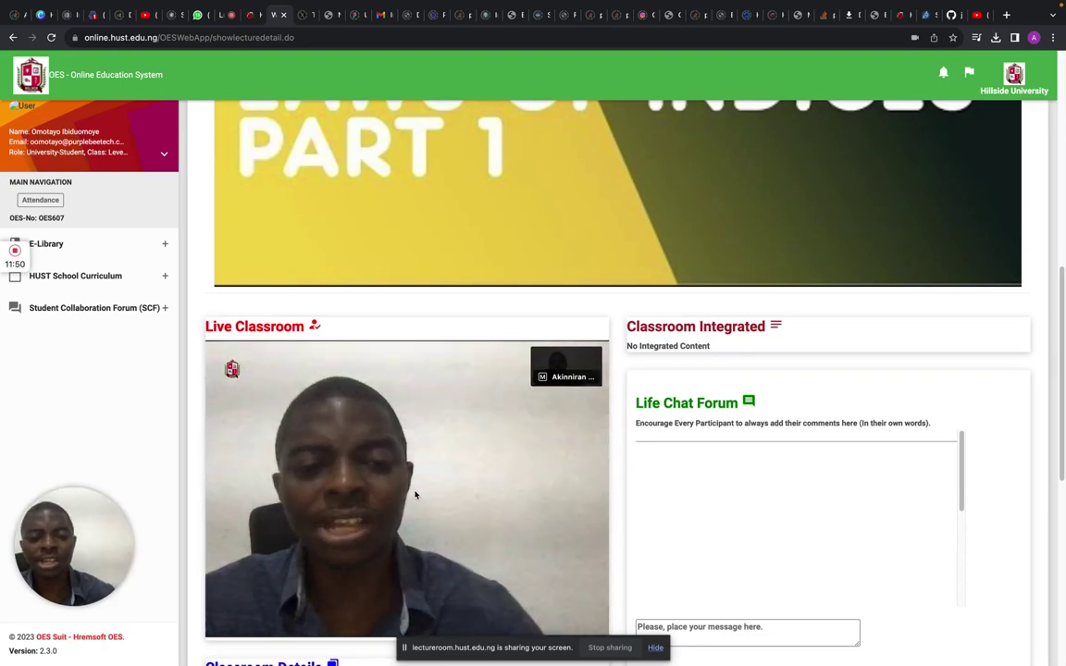
Examine the lecture page's live classroom, chat forum, Laws of Indices video, Classroom Details and Lecture Assignment sections.
scroll(614, 511, down, 5)
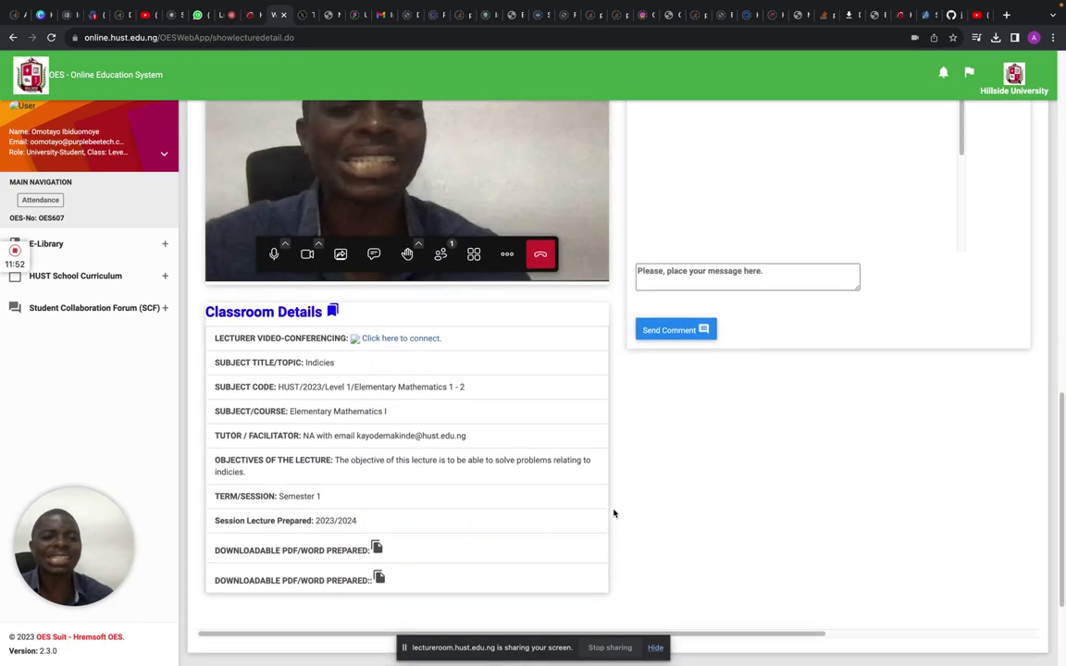
scroll(613, 512, up, 3)
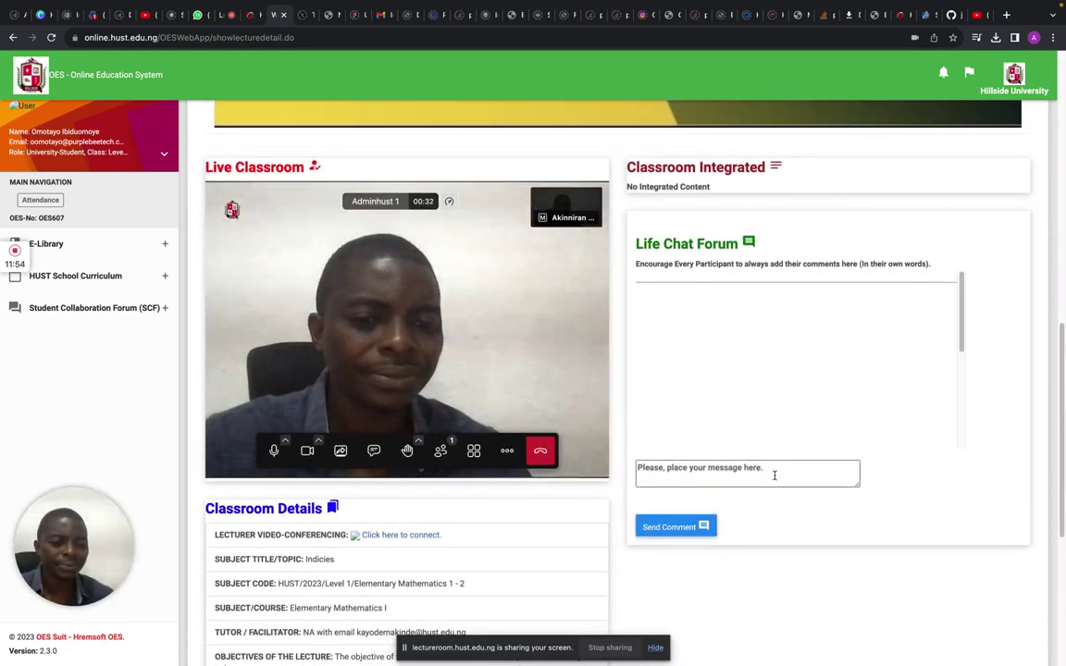
click(774, 476)
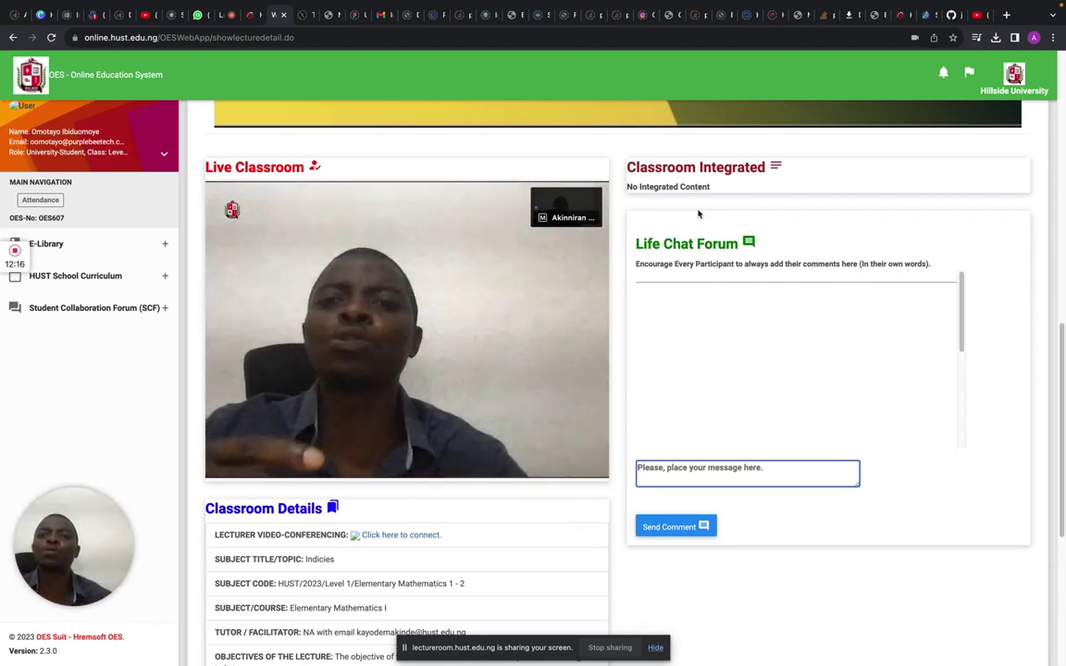
scroll(698, 214, up, 6)
scroll(698, 214, down, 2)
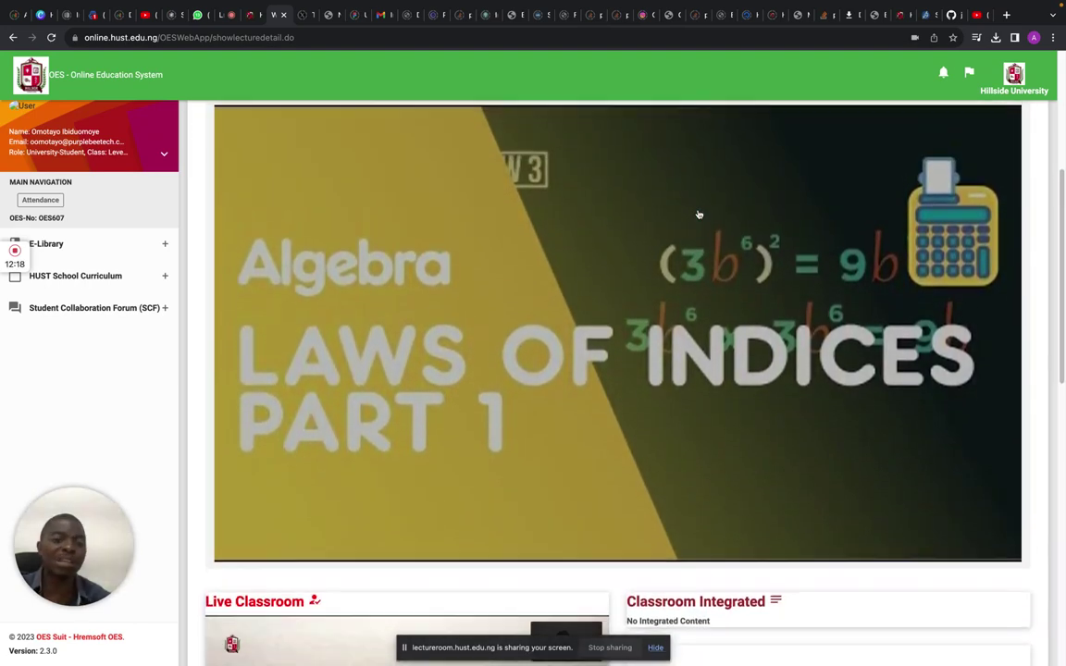
scroll(698, 214, up, 1)
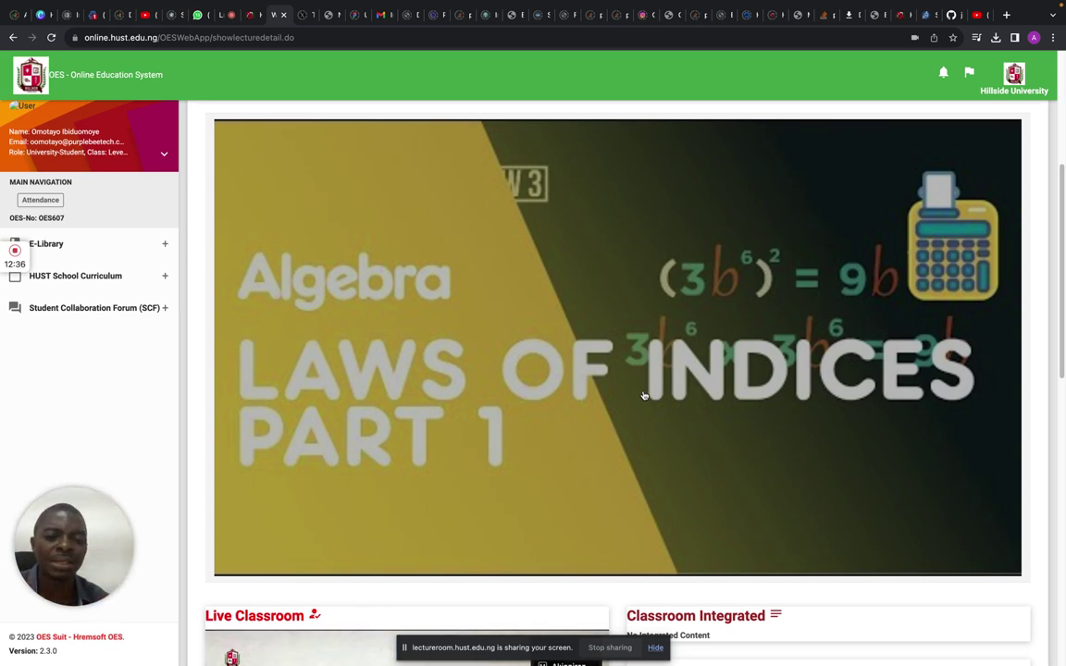
scroll(644, 396, down, 10)
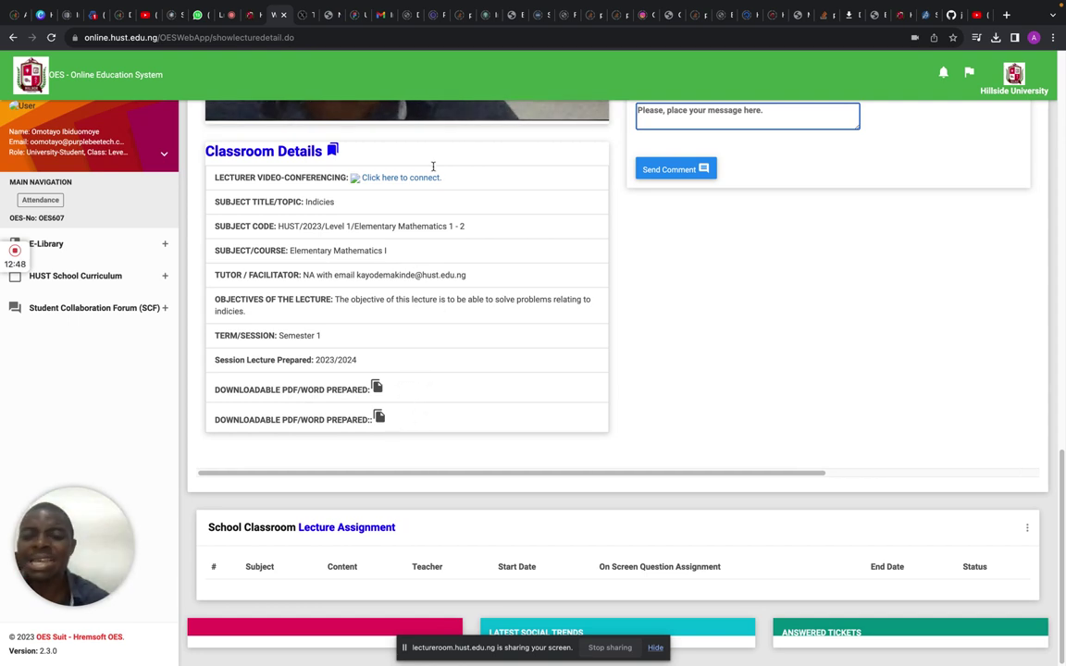
scroll(417, 185, up, 5)
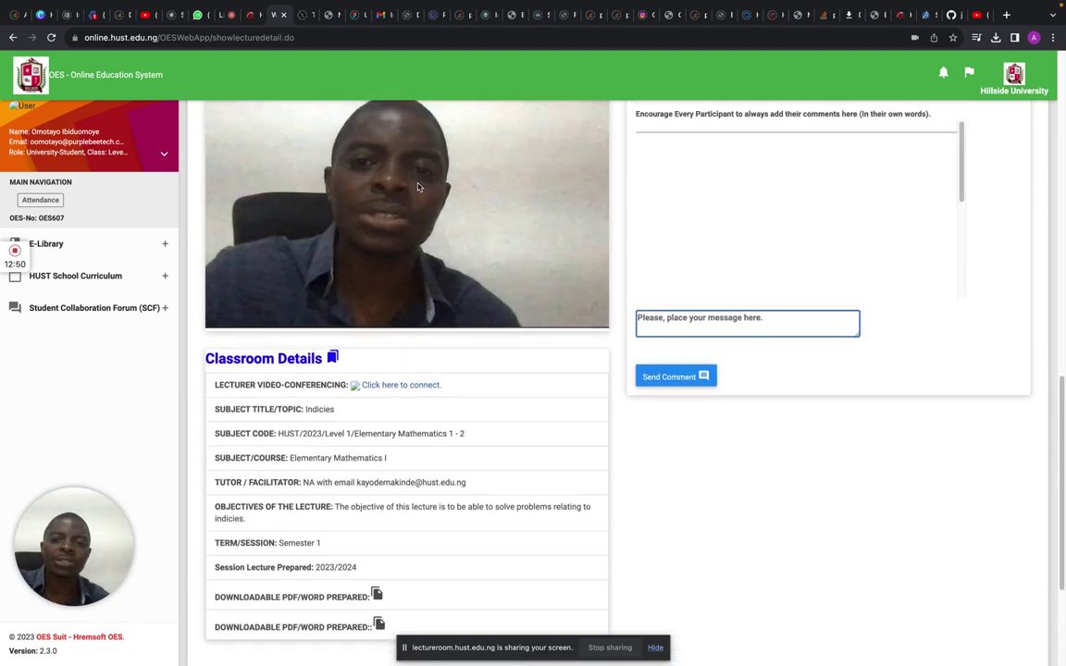
scroll(417, 187, up, 3)
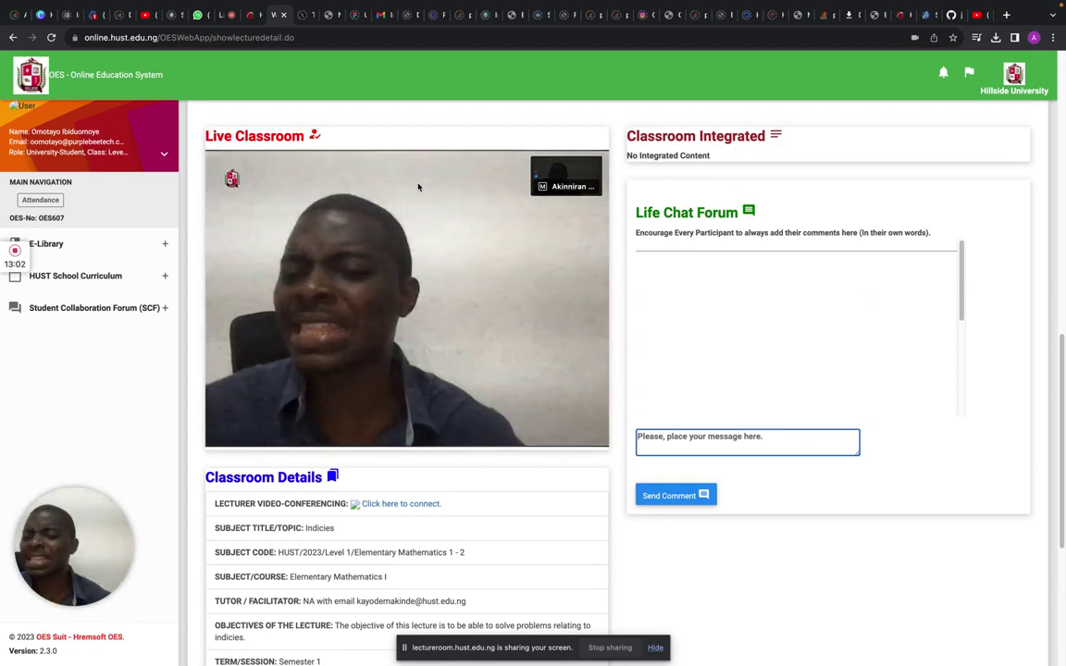
Expand the HUST School Curriculum and Student Collaboration Forum (SCF) sections to view their options.
click(164, 276)
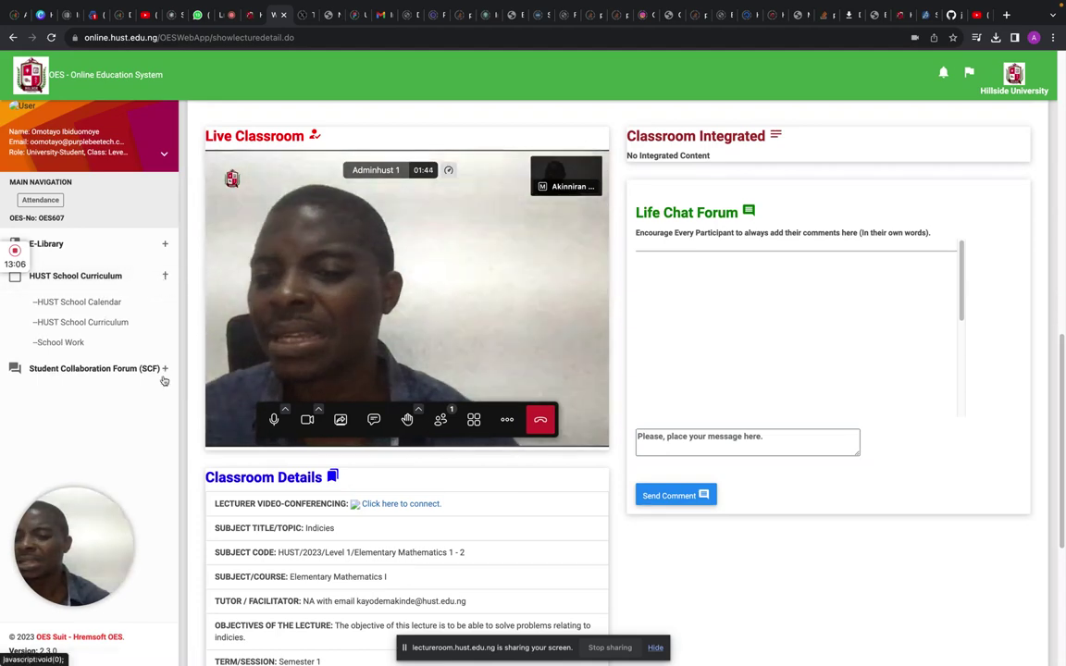
click(165, 369)
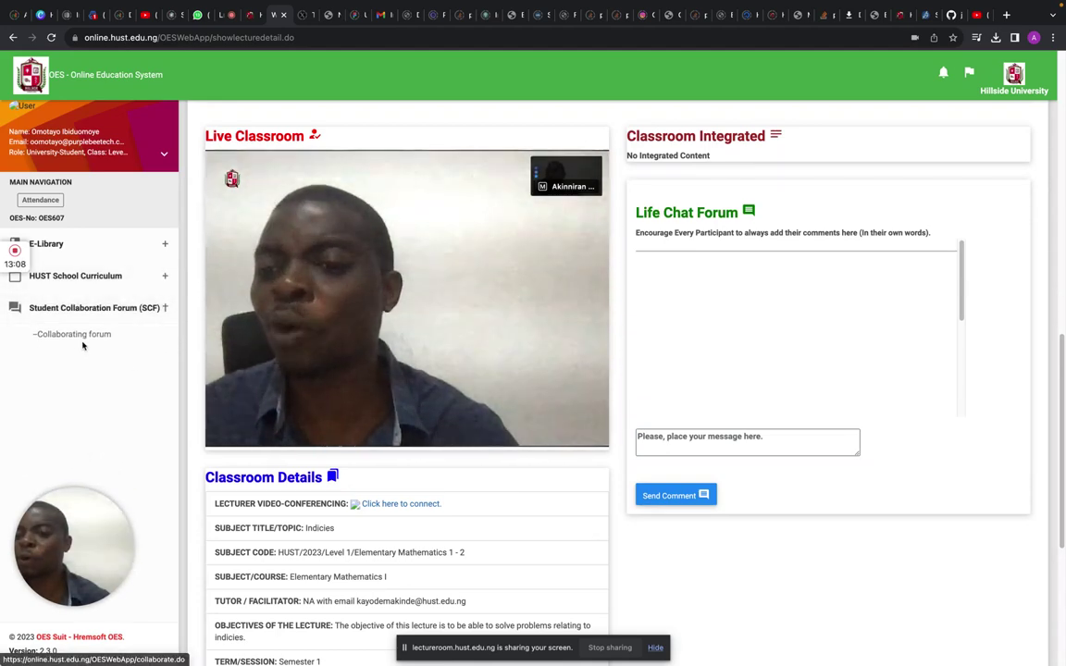